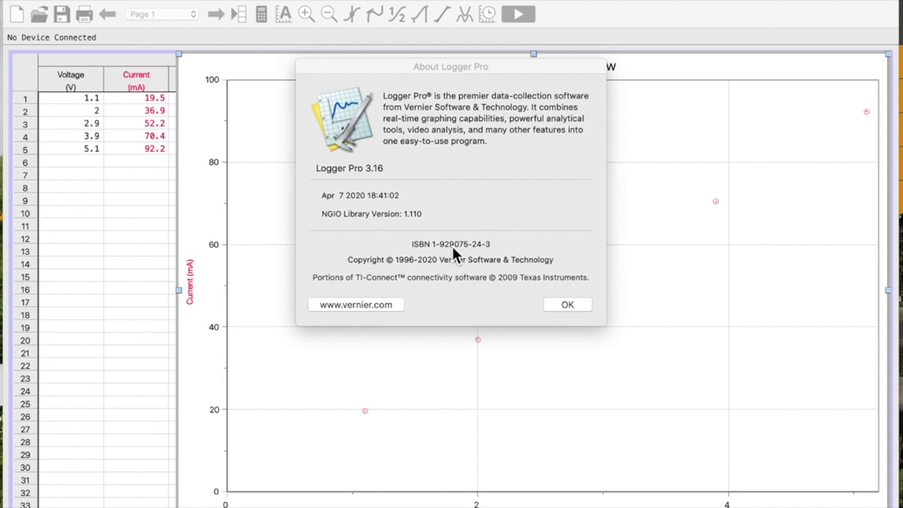
- Close the About Logger Pro dialog and select the Current column
{"action": "left_click", "coordinate": [568, 305]}
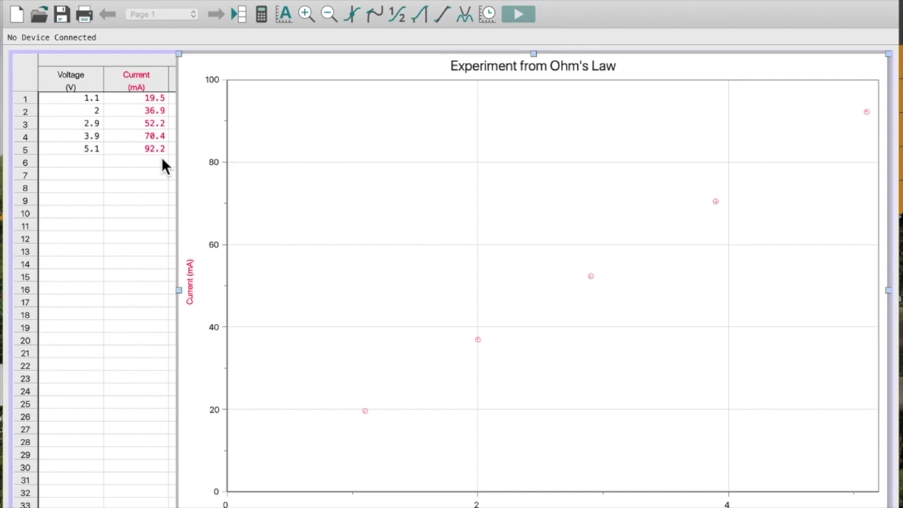
{"action": "left_click", "coordinate": [130, 84]}
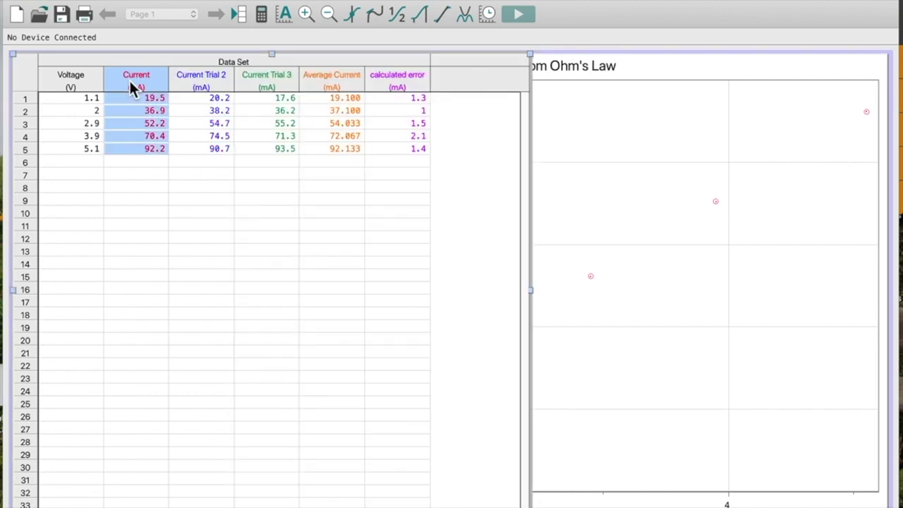
- Turn on Current error bars with a fixed error constant of 2, then widen the table
{"action": "double_click", "coordinate": [129, 79]}
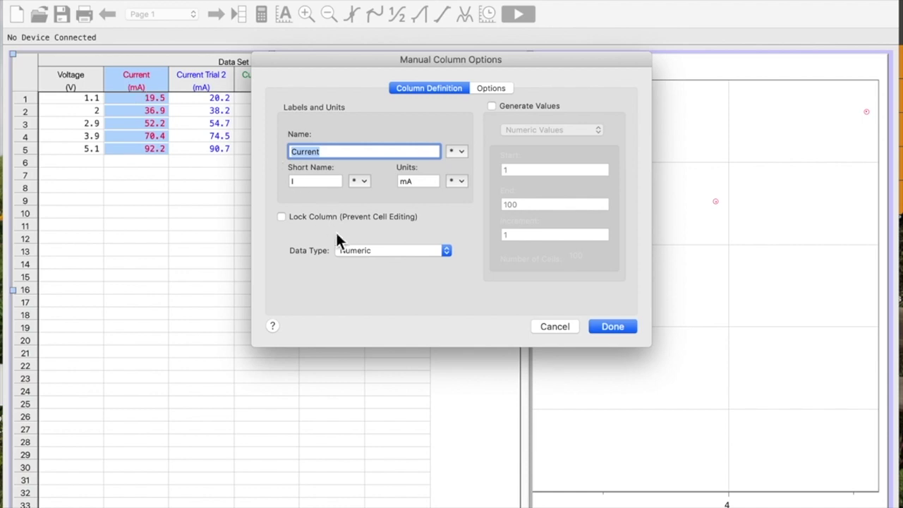
{"action": "left_click", "coordinate": [491, 90]}
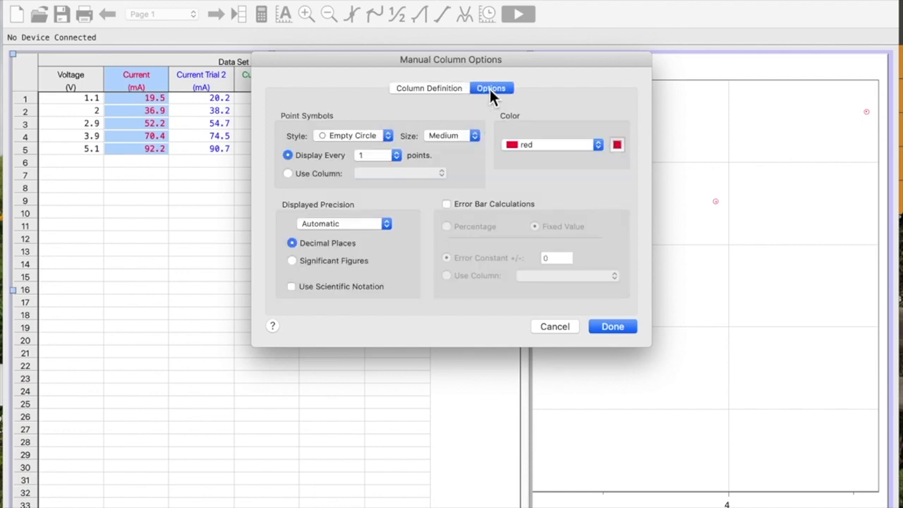
{"action": "left_click", "coordinate": [447, 206]}
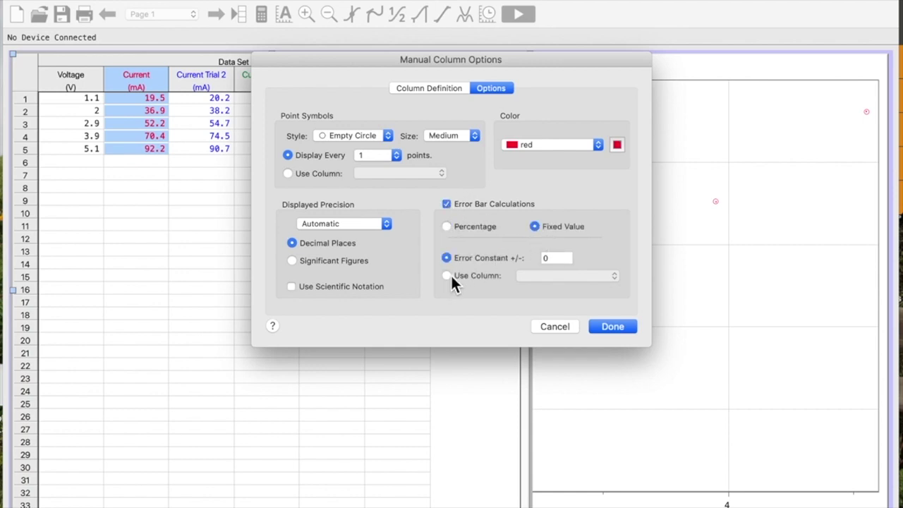
{"action": "left_click", "coordinate": [555, 261]}
{"action": "key", "text": "BackSpace"}
{"action": "type", "text": "2"}
{"action": "left_click", "coordinate": [611, 327]}
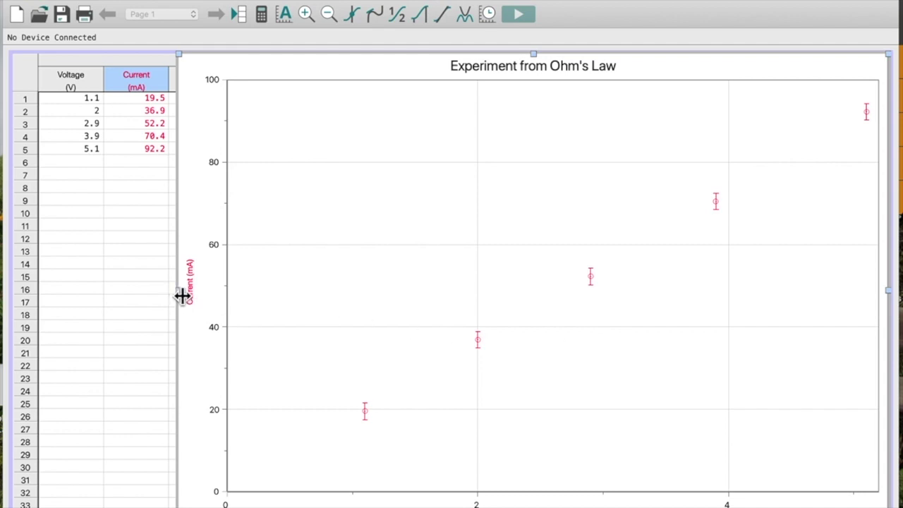
{"action": "left_click_drag", "start_coordinate": [182, 296], "coordinate": [314, 317]}
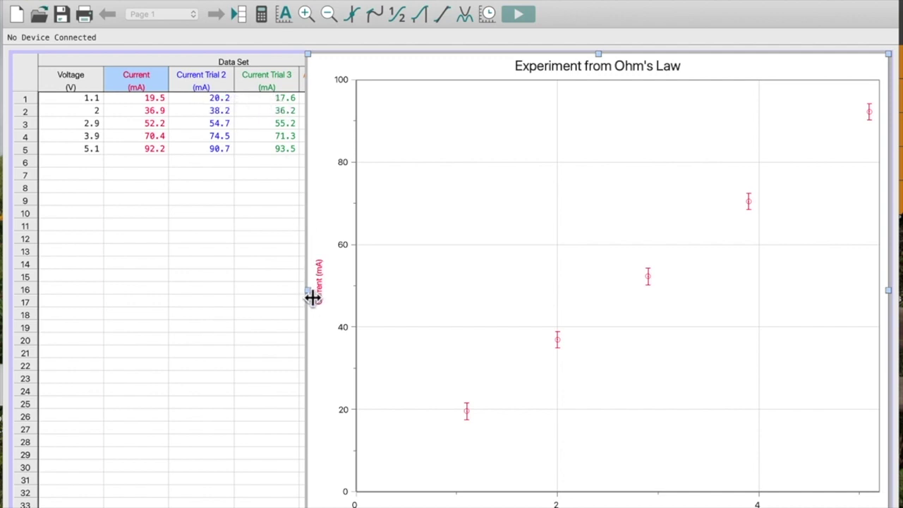
- Drag the graph edge right to reveal the Average Current and calculated error columns
{"action": "left_click_drag", "start_coordinate": [311, 297], "coordinate": [373, 299]}
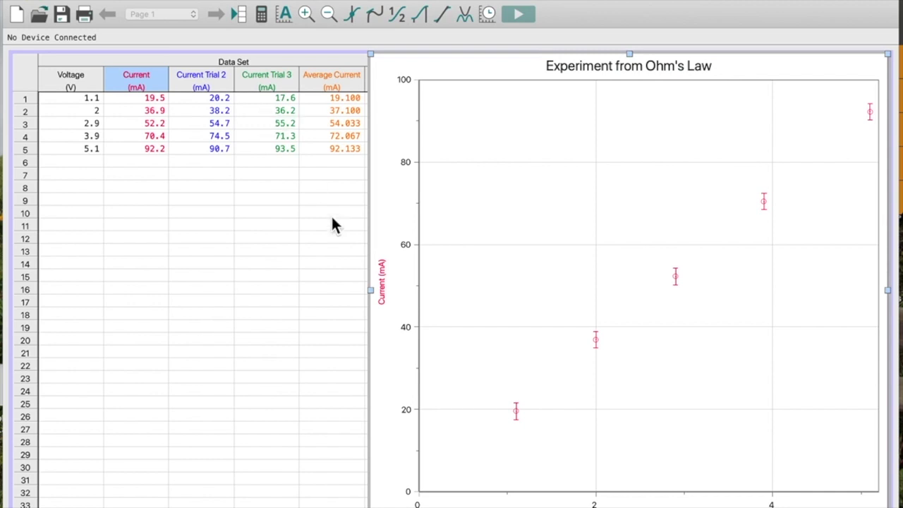
{"action": "left_click_drag", "start_coordinate": [377, 298], "coordinate": [446, 301]}
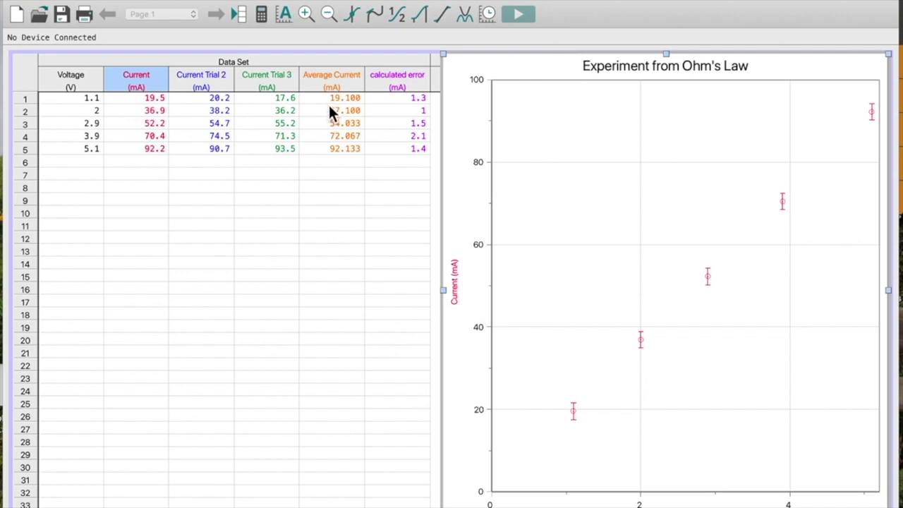
{"action": "left_click", "coordinate": [256, 1]}
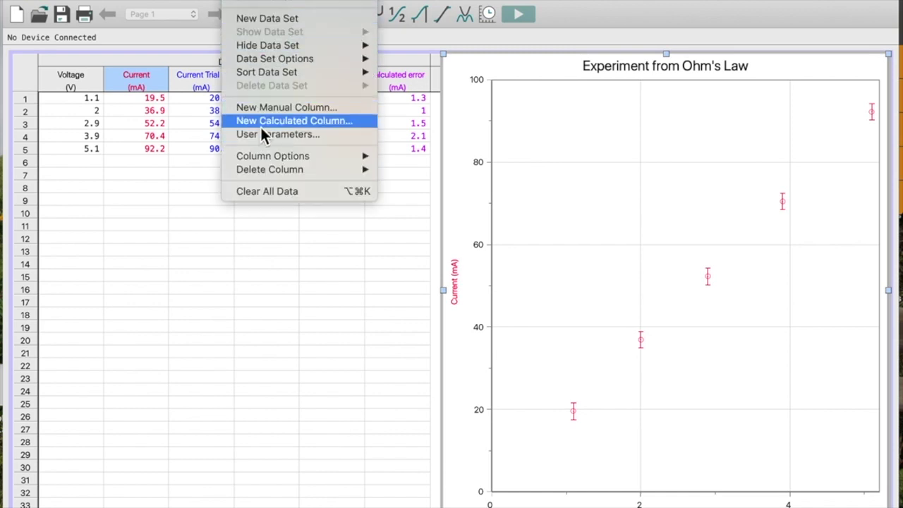
{"action": "left_click", "coordinate": [282, 267]}
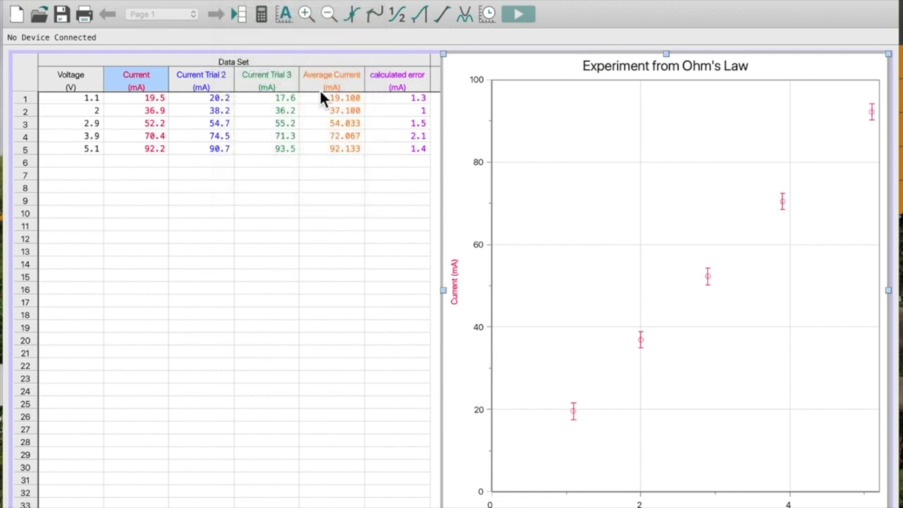
{"action": "double_click", "coordinate": [330, 82]}
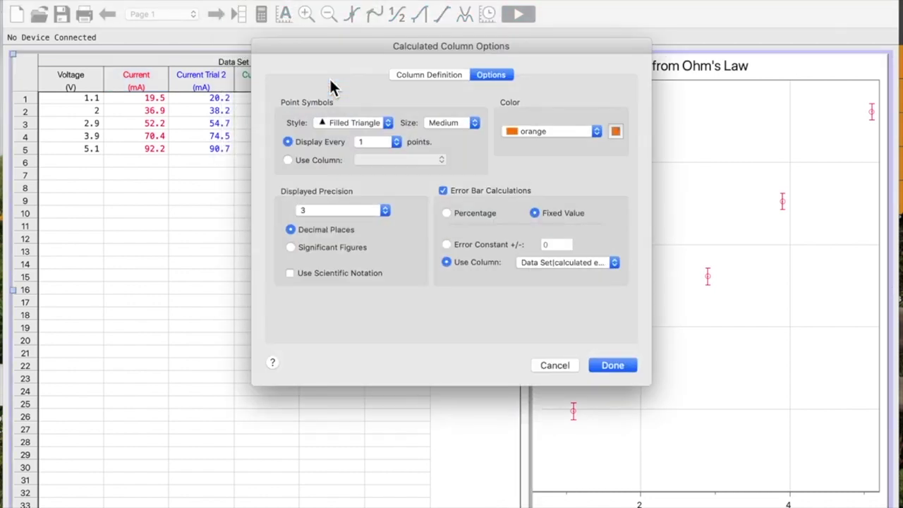
{"action": "left_click", "coordinate": [408, 76]}
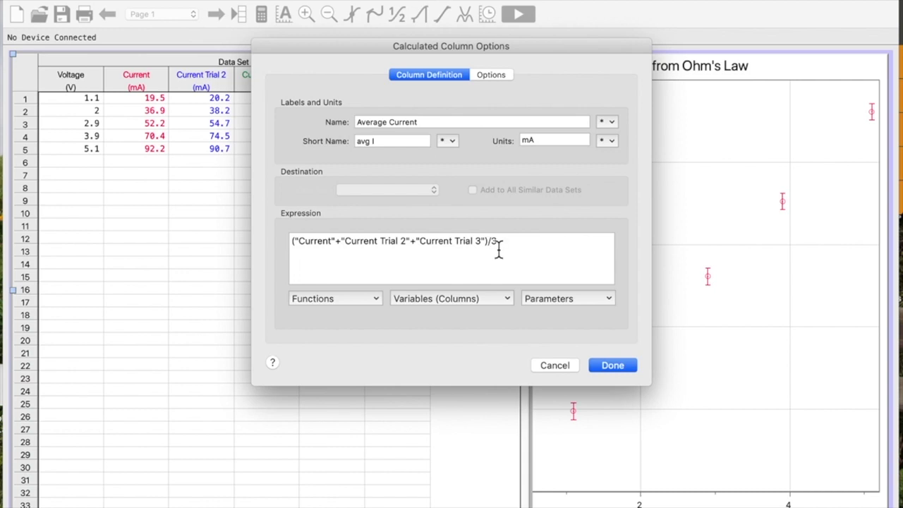
{"action": "left_click", "coordinate": [619, 369]}
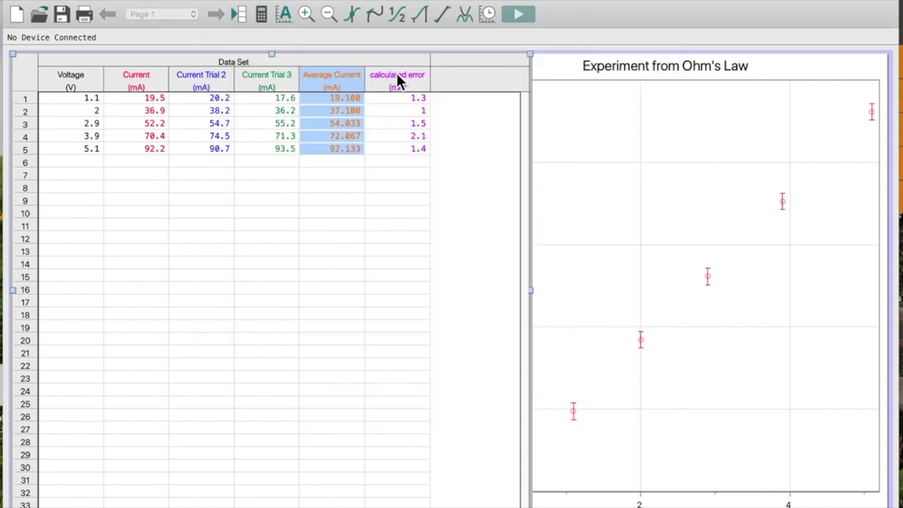
{"action": "left_click", "coordinate": [245, 1]}
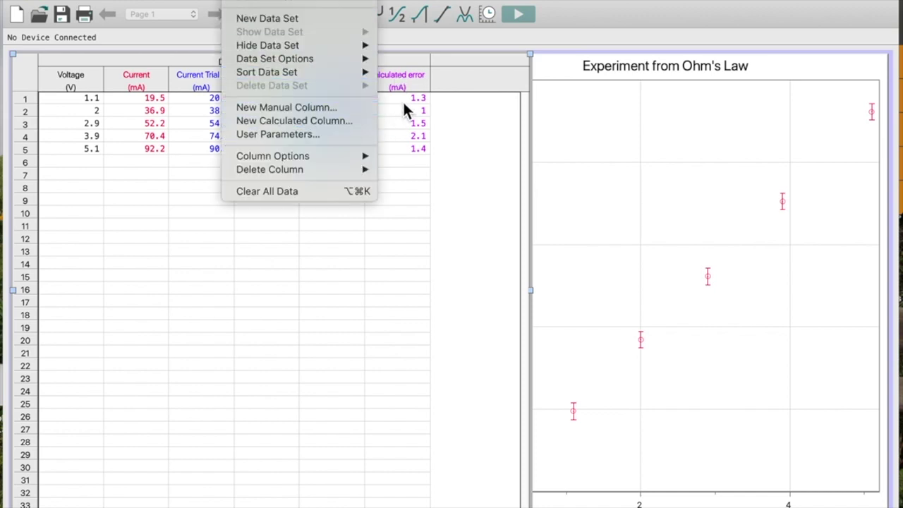
{"action": "left_click", "coordinate": [408, 207]}
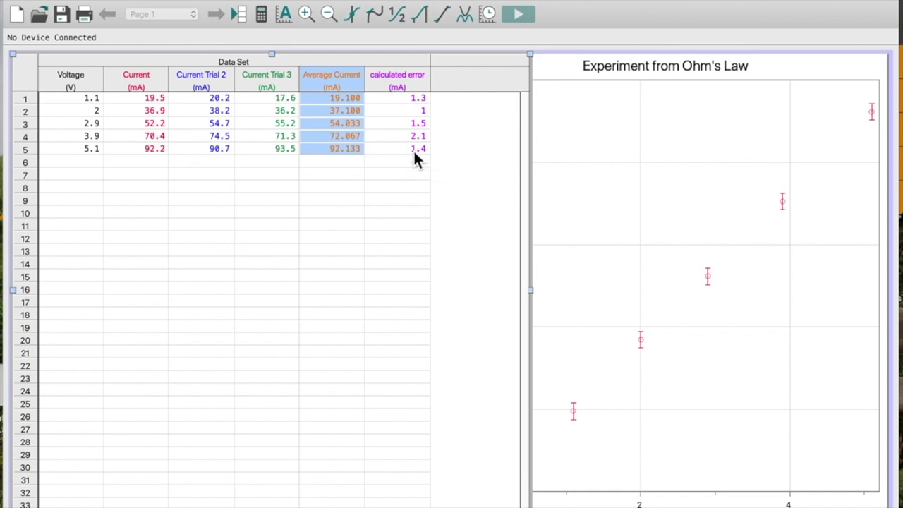
{"action": "left_click", "coordinate": [589, 197]}
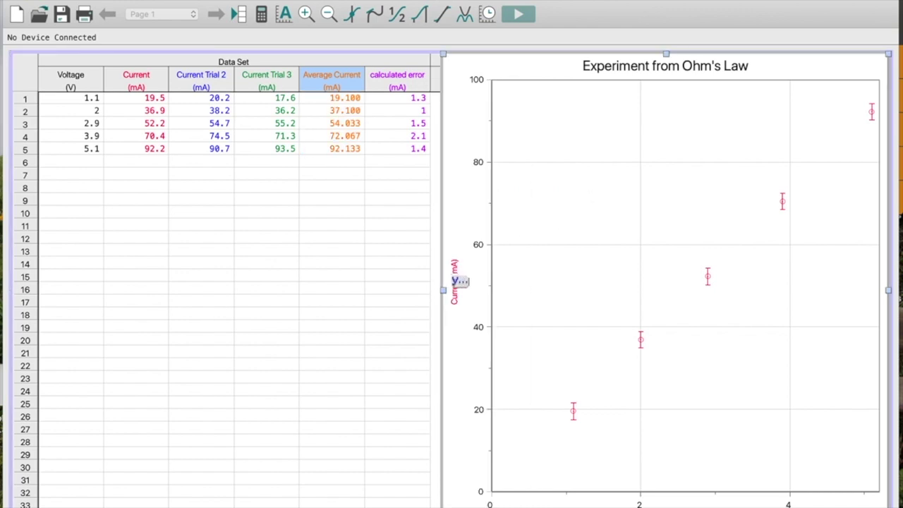
- Plot Average Current on the y-axis, using the calculated error column for its error bars
{"action": "left_click", "coordinate": [455, 286]}
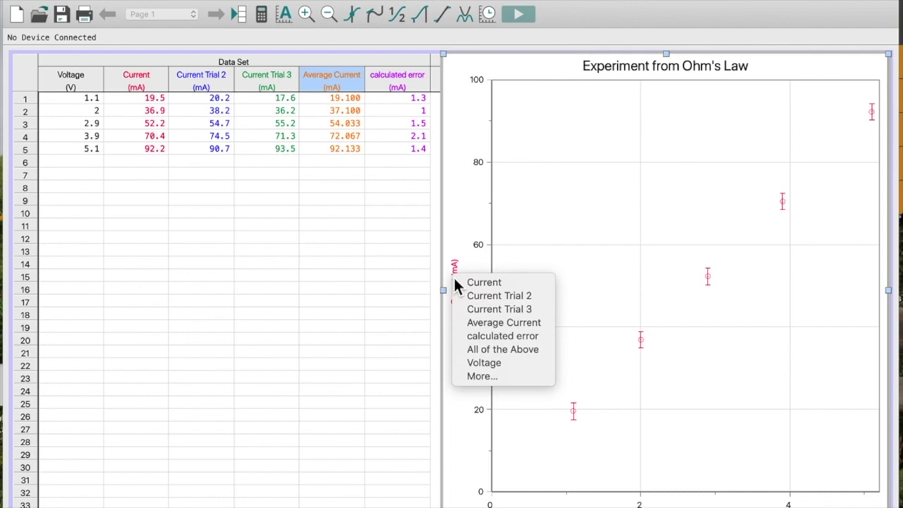
{"action": "left_click", "coordinate": [483, 325]}
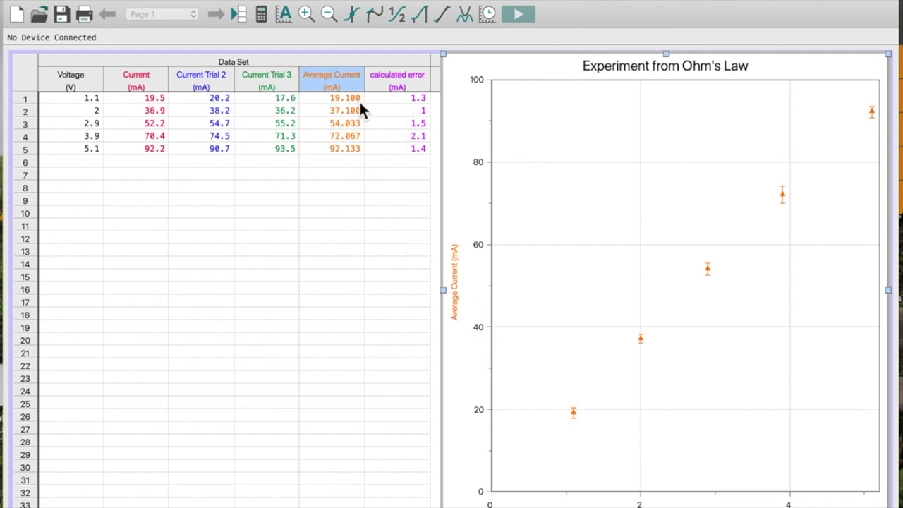
{"action": "double_click", "coordinate": [341, 78]}
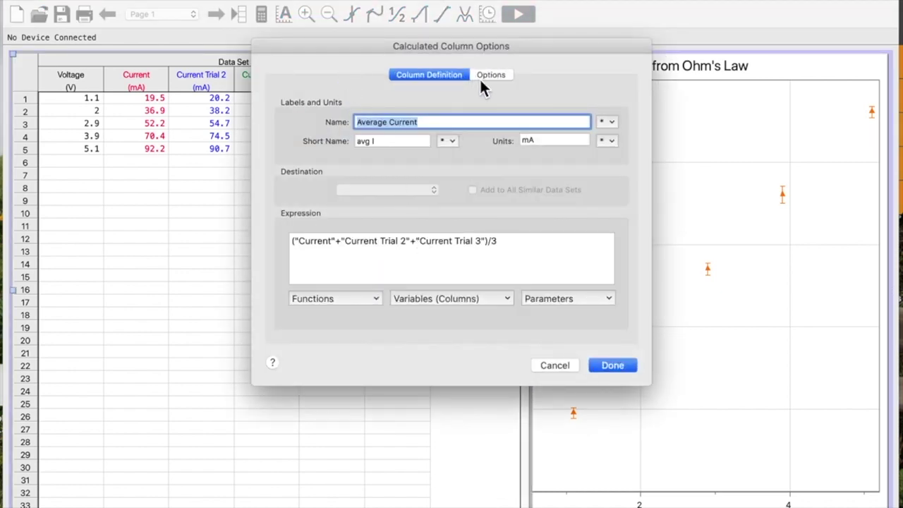
{"action": "left_click", "coordinate": [481, 74]}
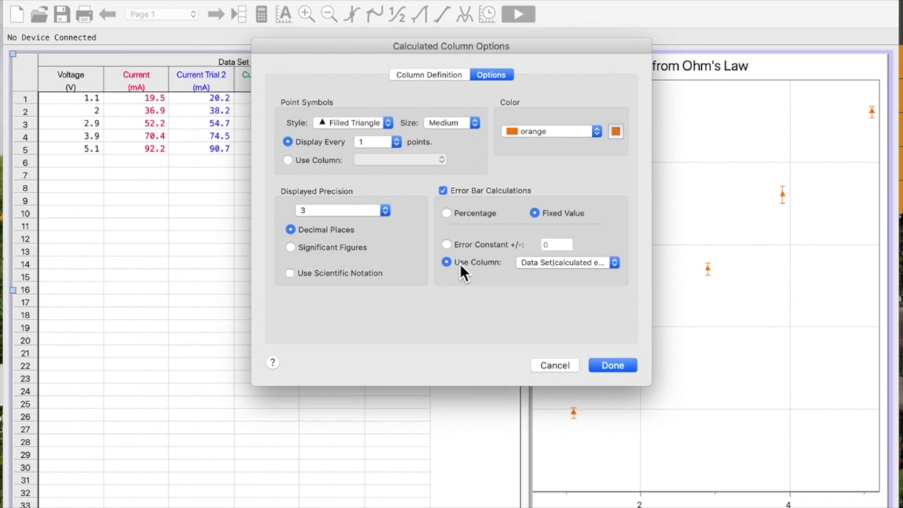
{"action": "left_click", "coordinate": [568, 265]}
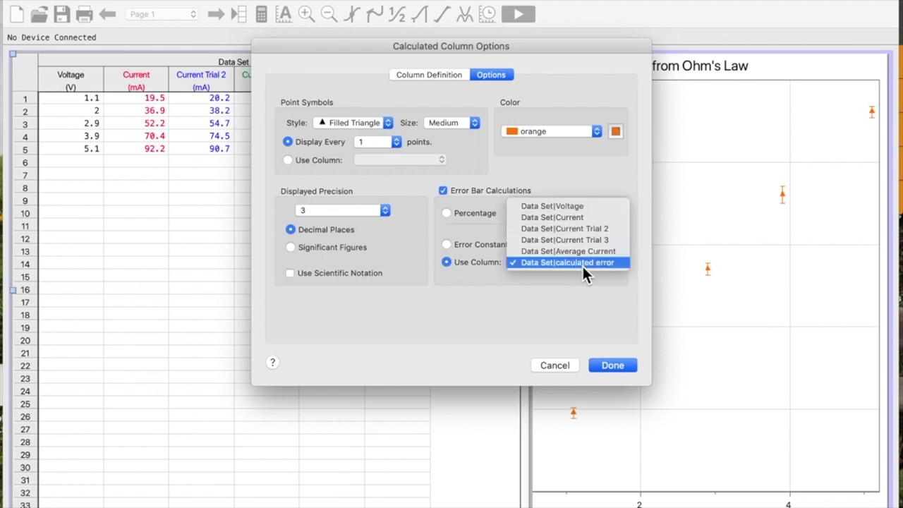
{"action": "left_click", "coordinate": [617, 370]}
{"action": "left_click", "coordinate": [617, 370]}
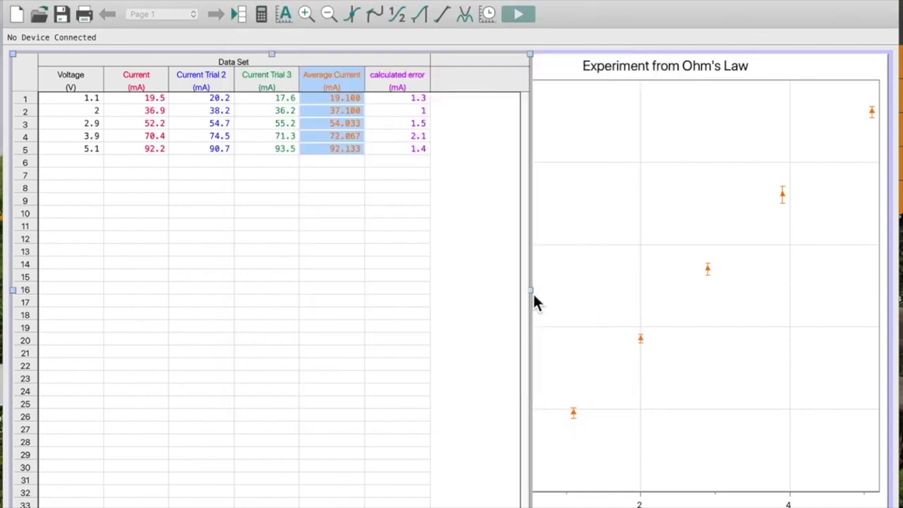
{"action": "left_click_drag", "start_coordinate": [537, 295], "coordinate": [659, 326]}
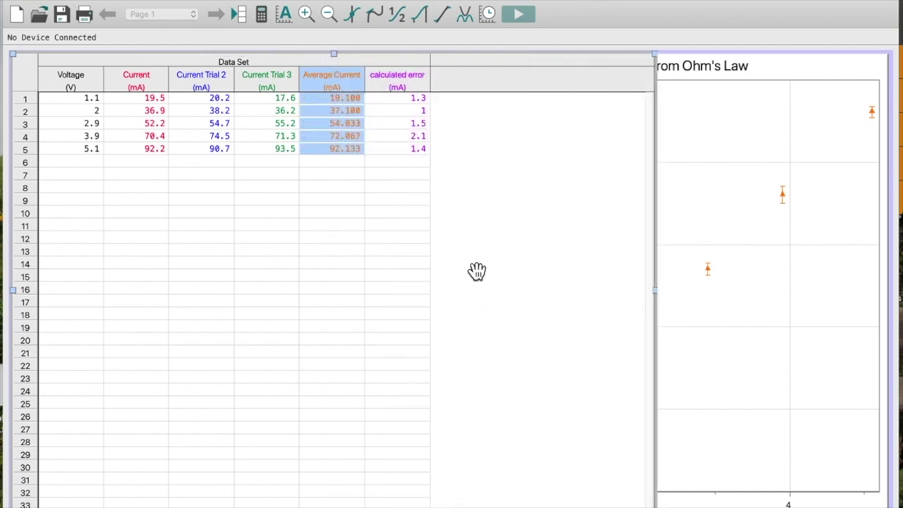
- Bring the graph to the front and stretch it leftward over the data table
{"action": "left_click", "coordinate": [709, 214]}
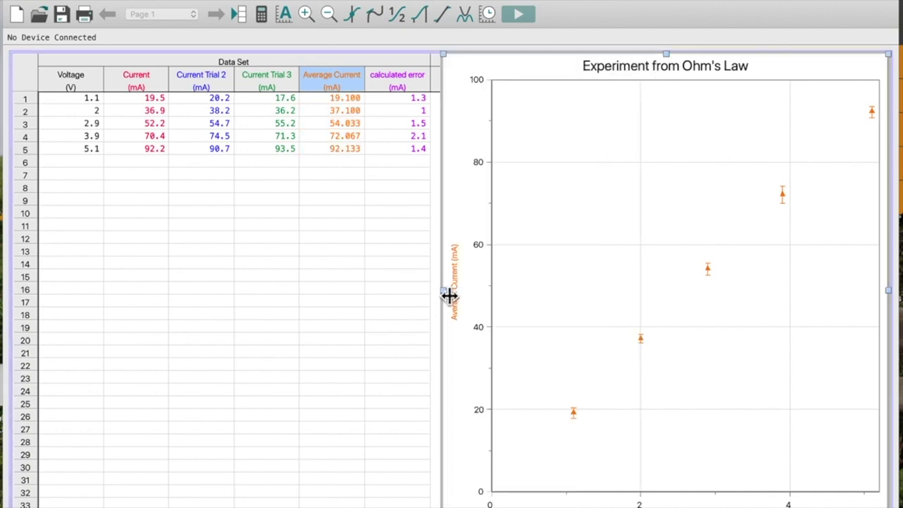
{"action": "left_click_drag", "start_coordinate": [443, 290], "coordinate": [196, 290]}
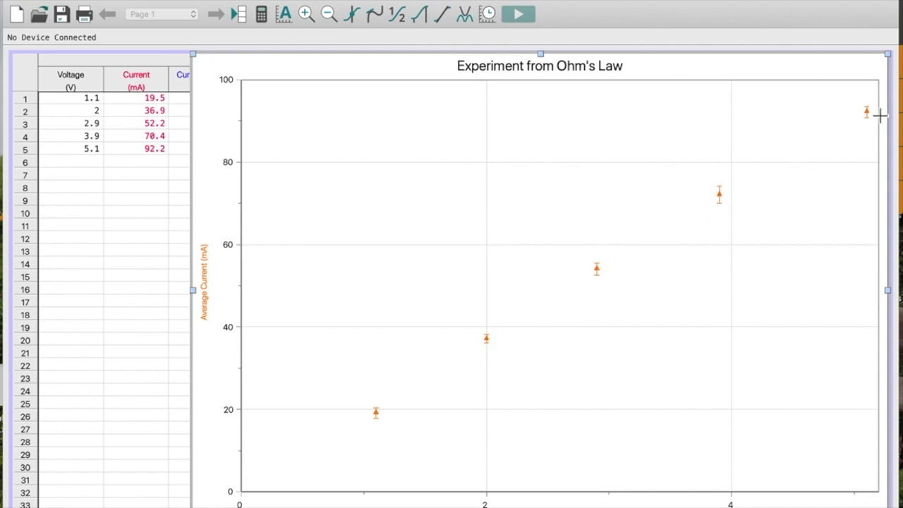
{"action": "left_click", "coordinate": [180, 341]}
- Select the points from 1 V onward and add an mx+b fit with slope 18.25 mA/V
{"action": "left_click_drag", "start_coordinate": [363, 295], "coordinate": [882, 254]}
{"action": "left_click", "coordinate": [295, 2]}
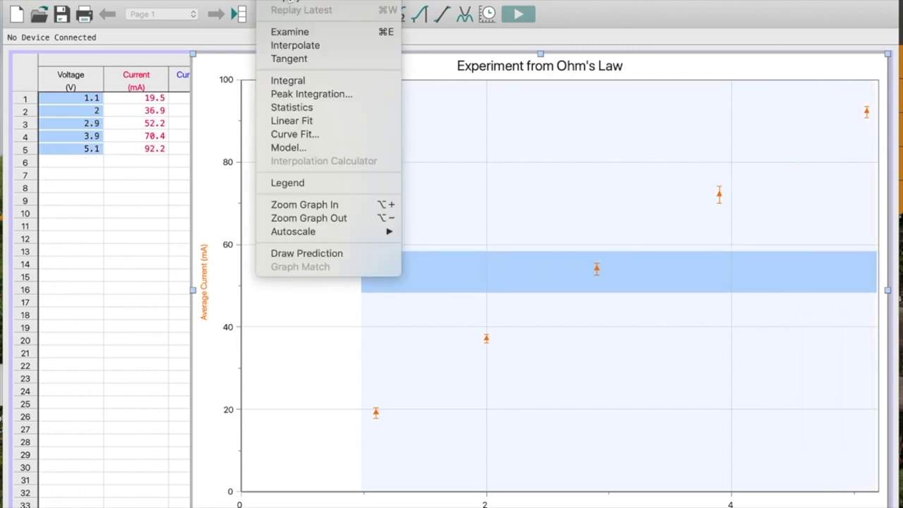
{"action": "left_click", "coordinate": [293, 133]}
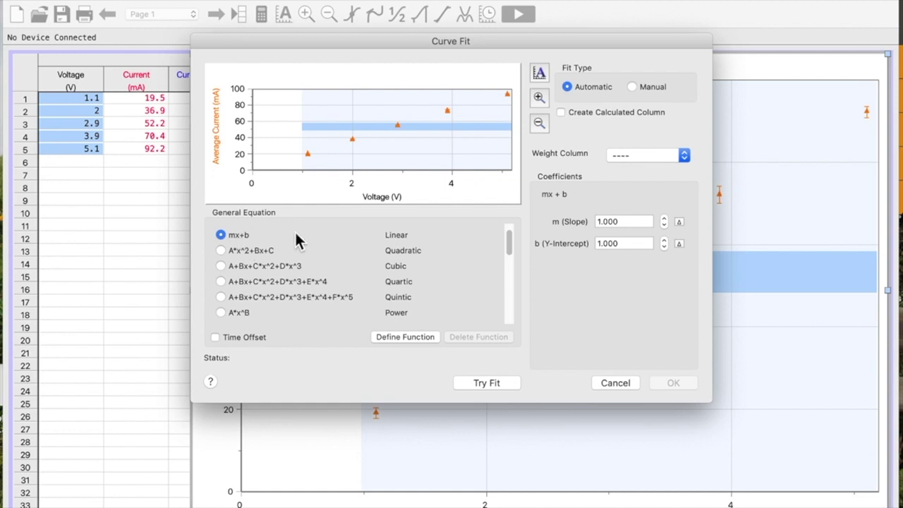
{"action": "left_click", "coordinate": [474, 392]}
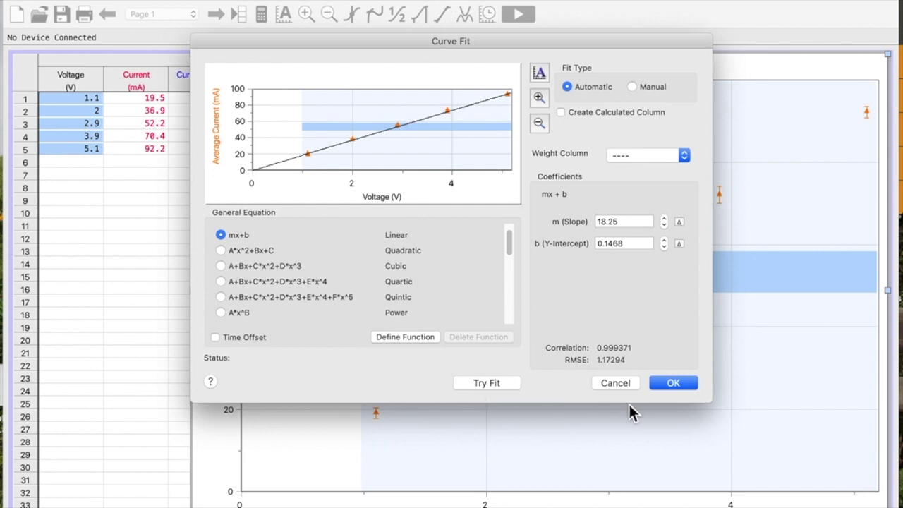
{"action": "left_click", "coordinate": [674, 383]}
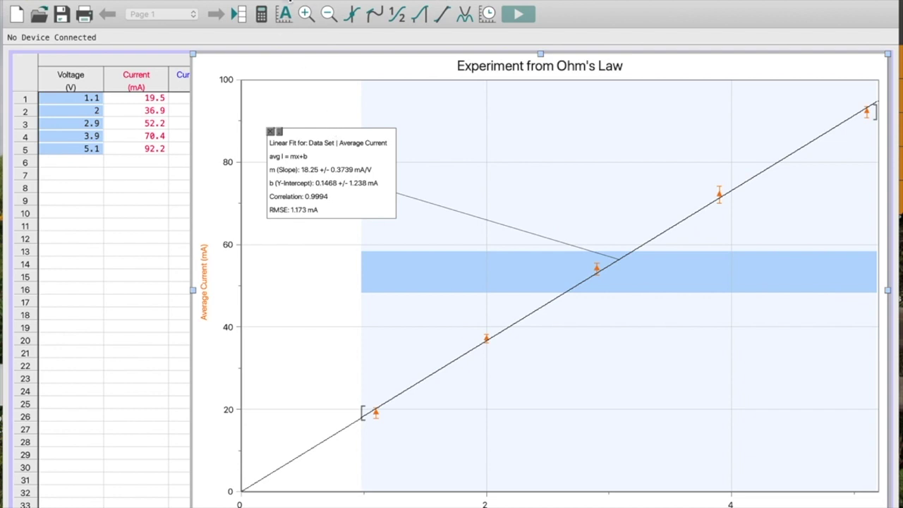
{"action": "left_click", "coordinate": [290, 2]}
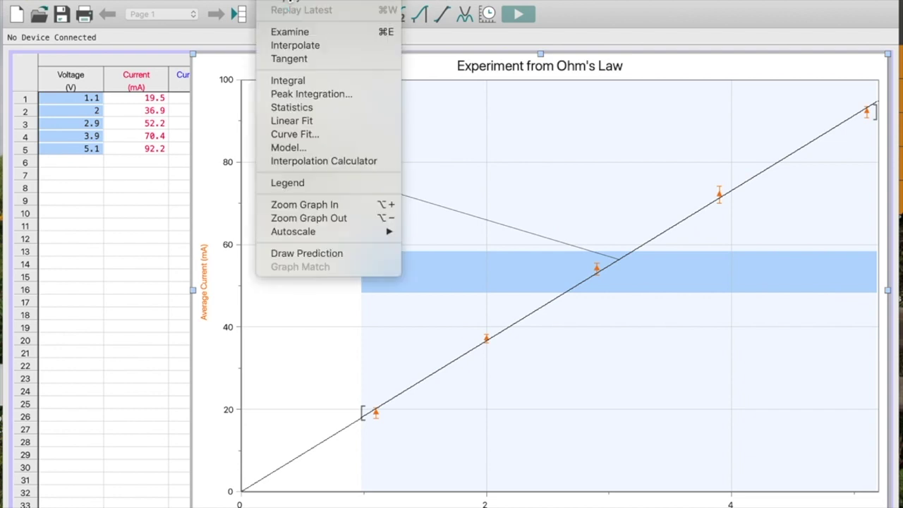
- Add a manual linear fit starting at slope 18.25 mA/V and move its label upper right
{"action": "left_click", "coordinate": [289, 135]}
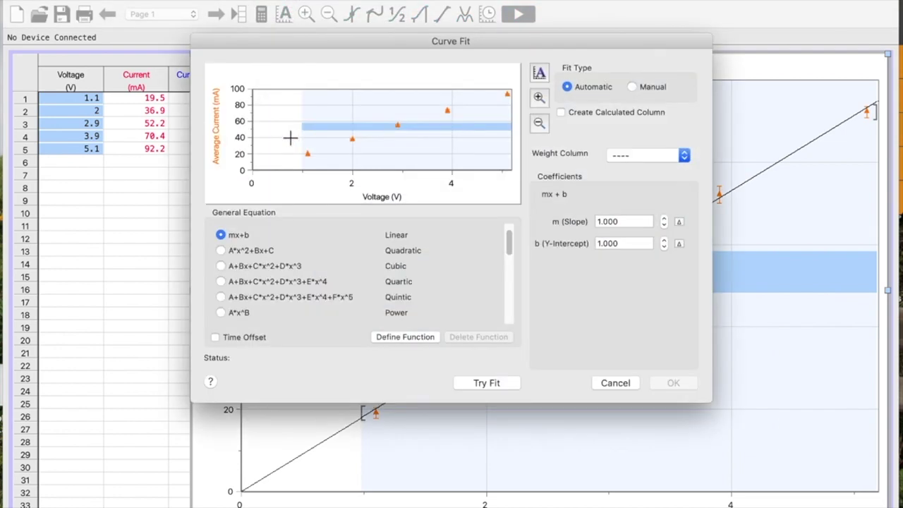
{"action": "left_click", "coordinate": [476, 383]}
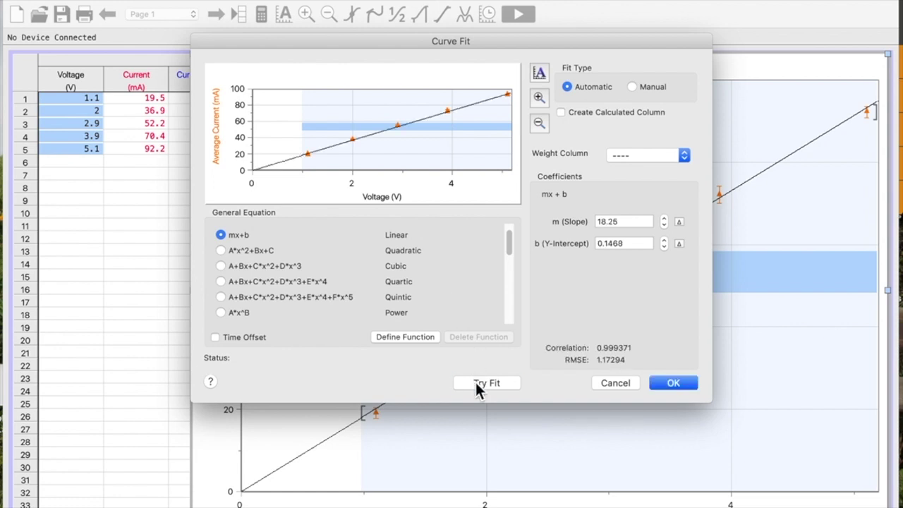
{"action": "left_click", "coordinate": [632, 88]}
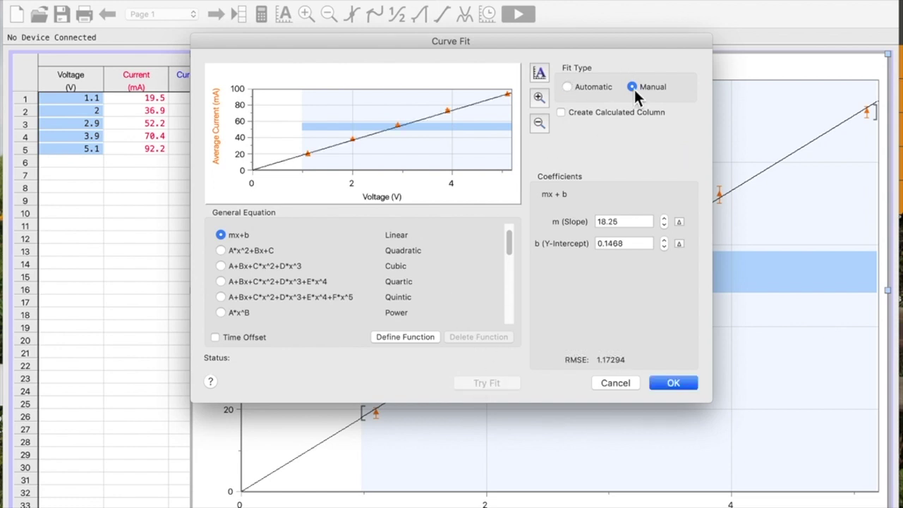
{"action": "left_click", "coordinate": [667, 384]}
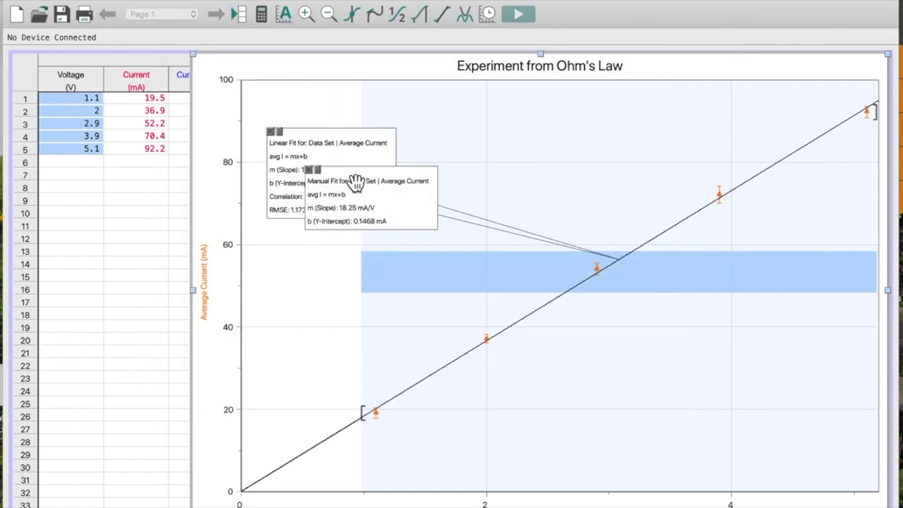
{"action": "mouse_move", "coordinate": [357, 182]}
{"action": "left_mouse_down"}
{"action": "mouse_move", "coordinate": [533, 152]}
{"action": "mouse_move", "coordinate": [566, 103]}
{"action": "left_mouse_up"}
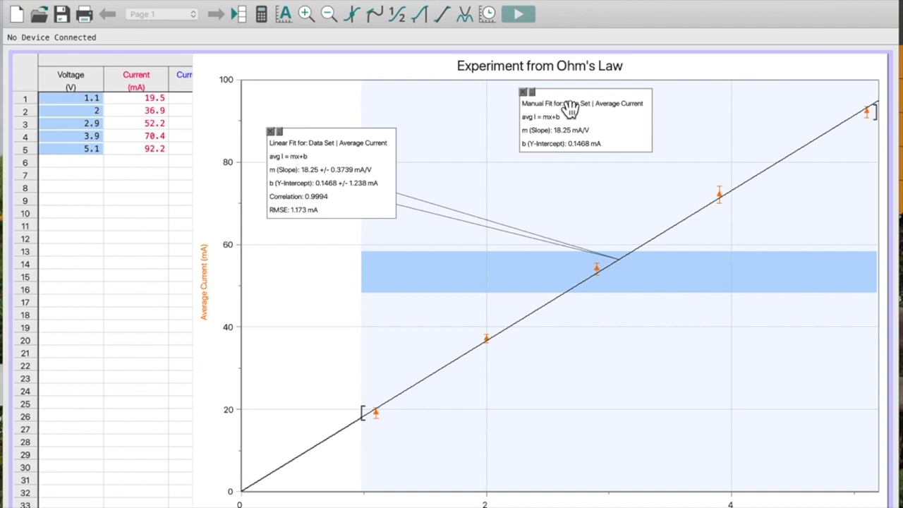
- Colour the manual fit brick red and enable line drag for it
{"action": "double_click", "coordinate": [569, 105]}
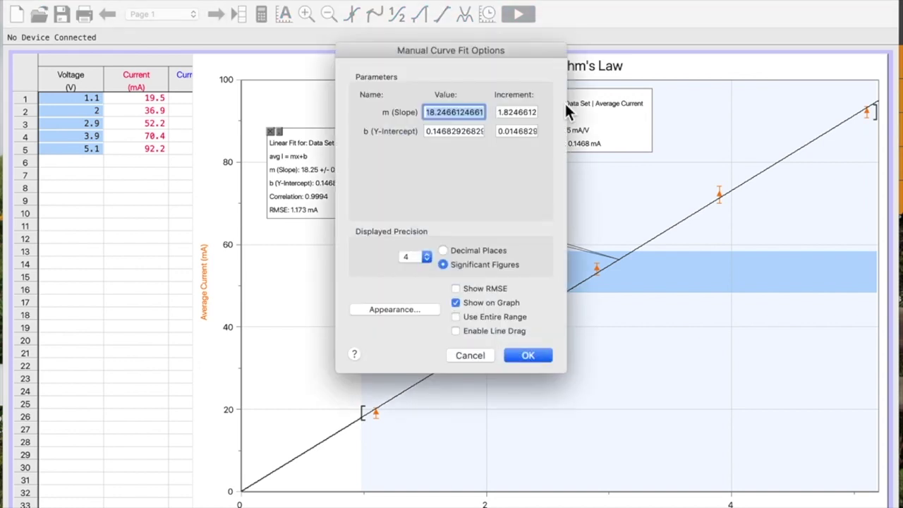
{"action": "left_click", "coordinate": [386, 307]}
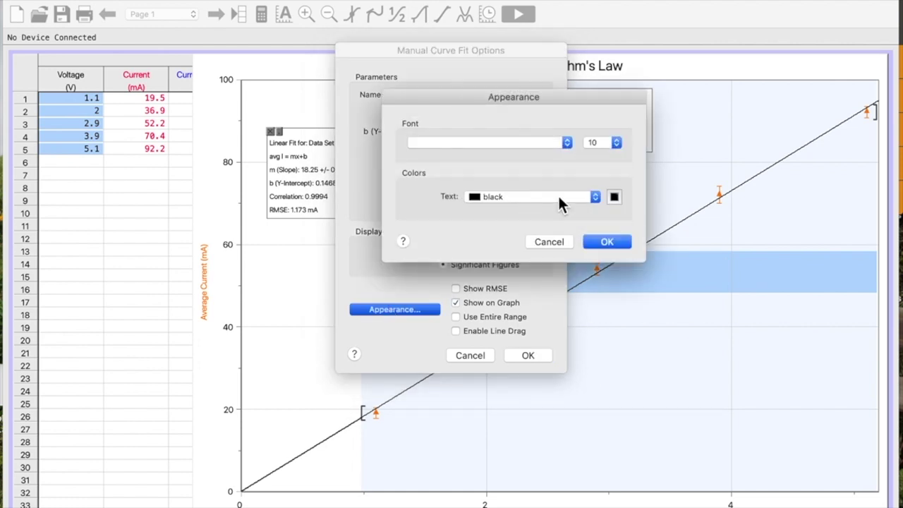
{"action": "left_click", "coordinate": [558, 196]}
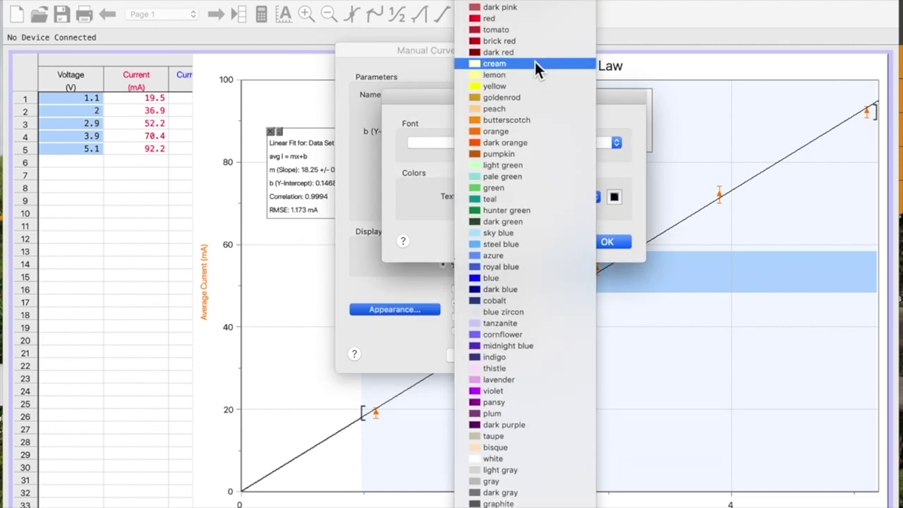
{"action": "left_click", "coordinate": [514, 42]}
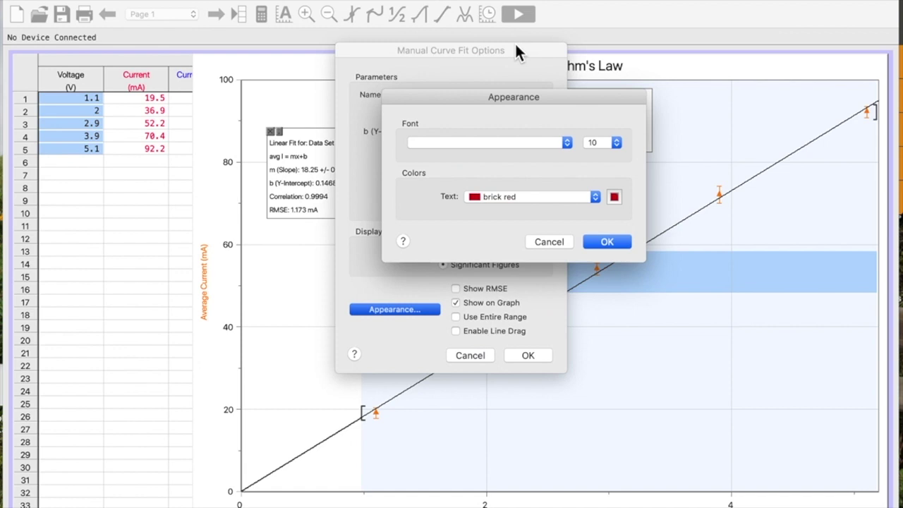
{"action": "left_click", "coordinate": [605, 241]}
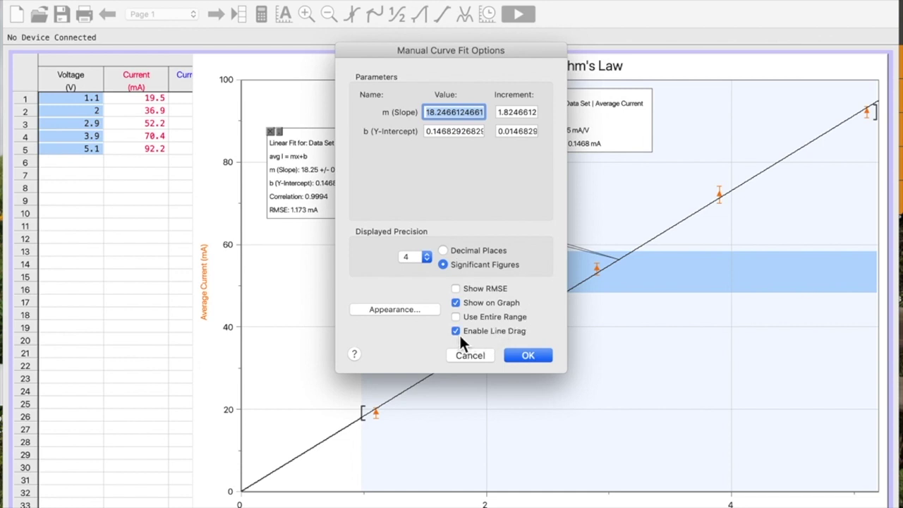
{"action": "left_click", "coordinate": [527, 356]}
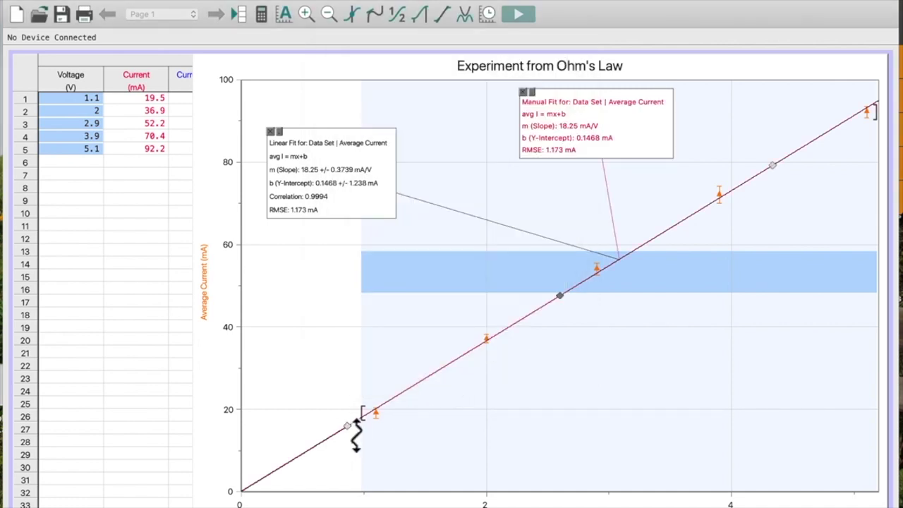
- Drag the manual line's end handles through the error bars toward the 19.03 mA/V maximum slope
{"action": "left_click", "coordinate": [562, 299]}
{"action": "left_click", "coordinate": [353, 423]}
{"action": "left_click_drag", "start_coordinate": [354, 424], "coordinate": [340, 455]}
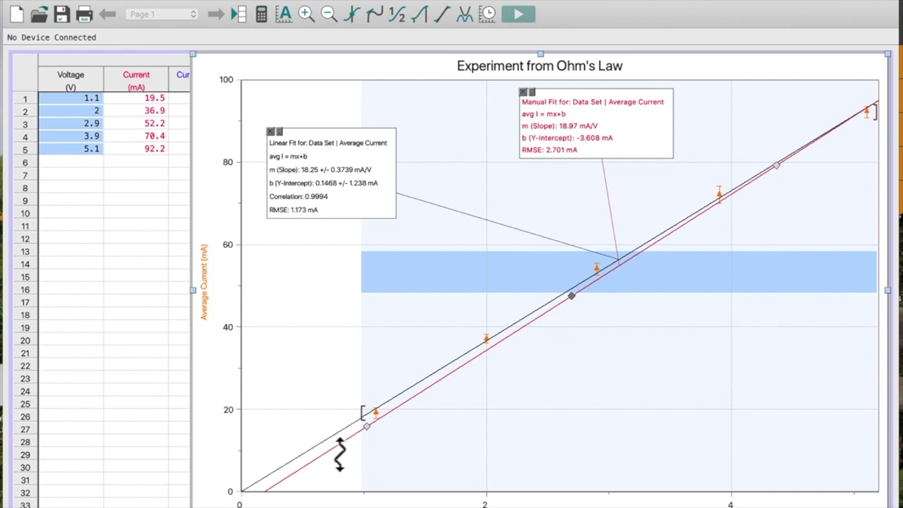
{"action": "left_click_drag", "start_coordinate": [340, 455], "coordinate": [339, 456]}
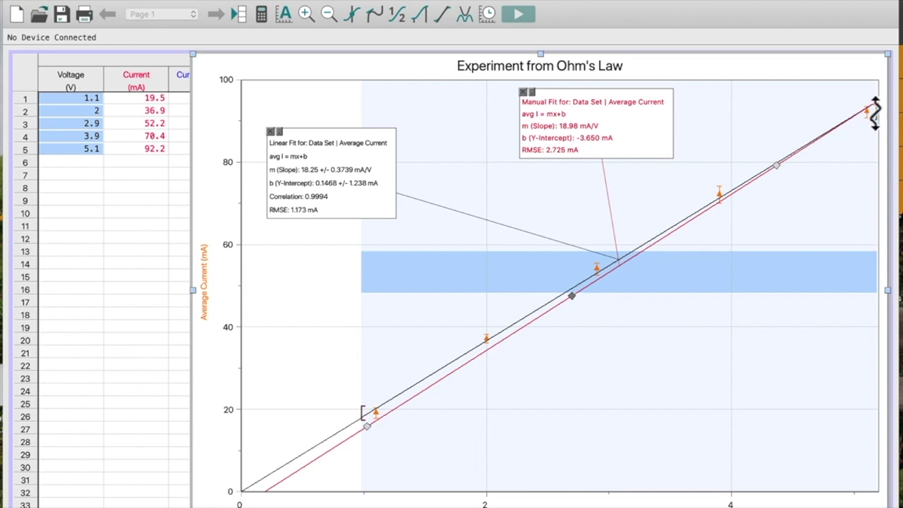
{"action": "left_click_drag", "start_coordinate": [782, 170], "coordinate": [783, 170]}
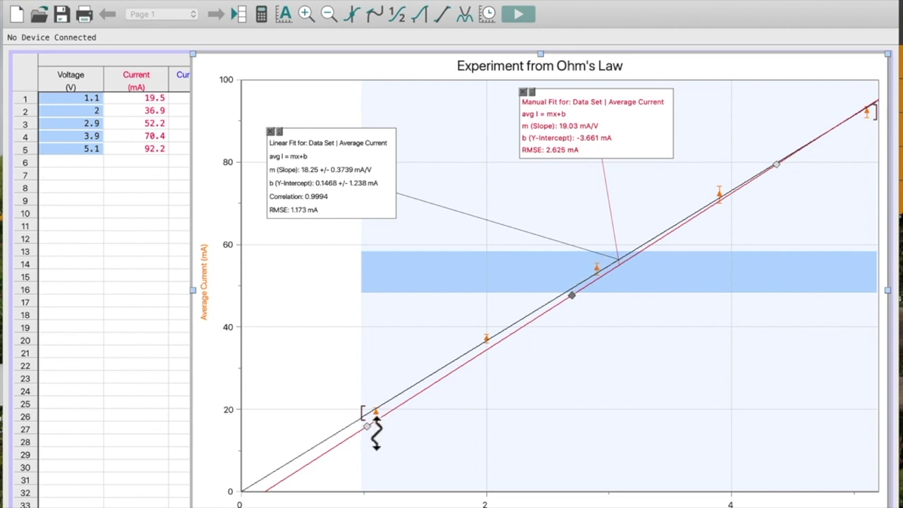
{"action": "left_click_drag", "start_coordinate": [369, 427], "coordinate": [371, 433]}
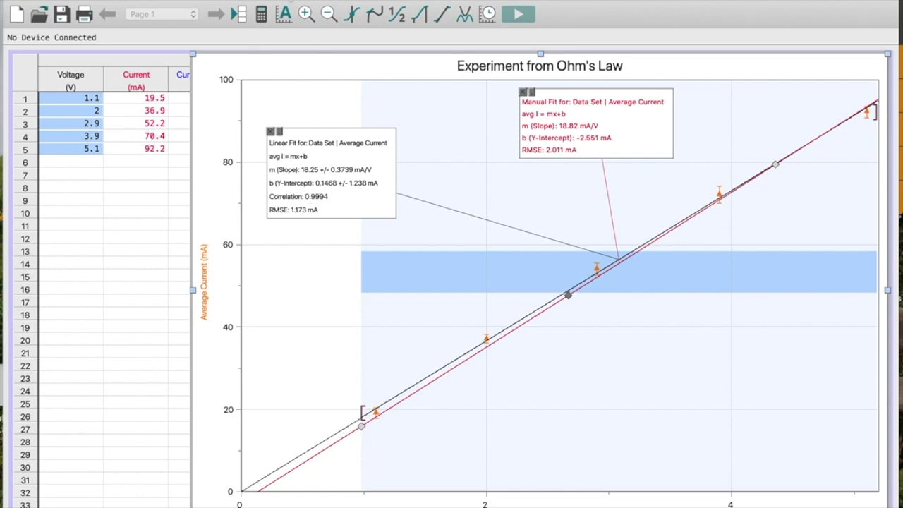
- Open the Analyze menu with the red manual line at slope 18.82 mA/V
{"action": "left_click", "coordinate": [296, 0]}
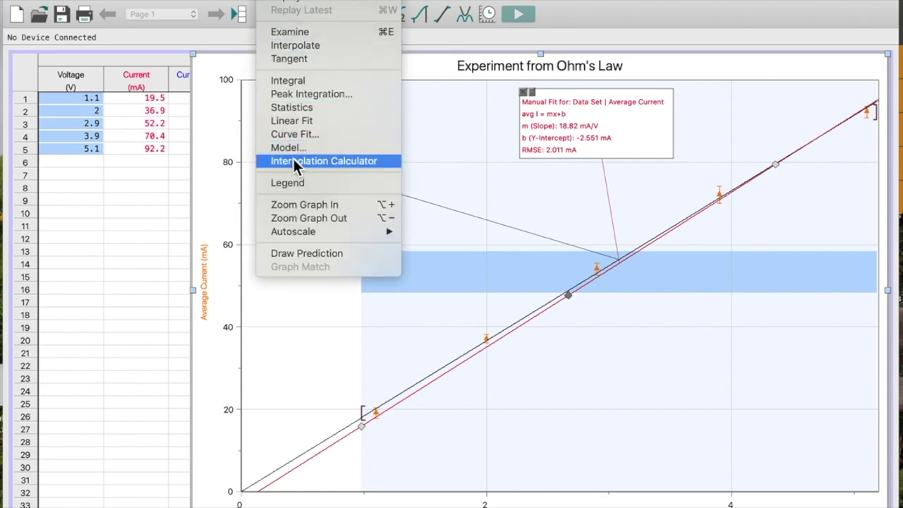
- Add a manual linear fit to the current-voltage data and place its label below the linear-fit label
{"action": "left_click", "coordinate": [305, 135]}
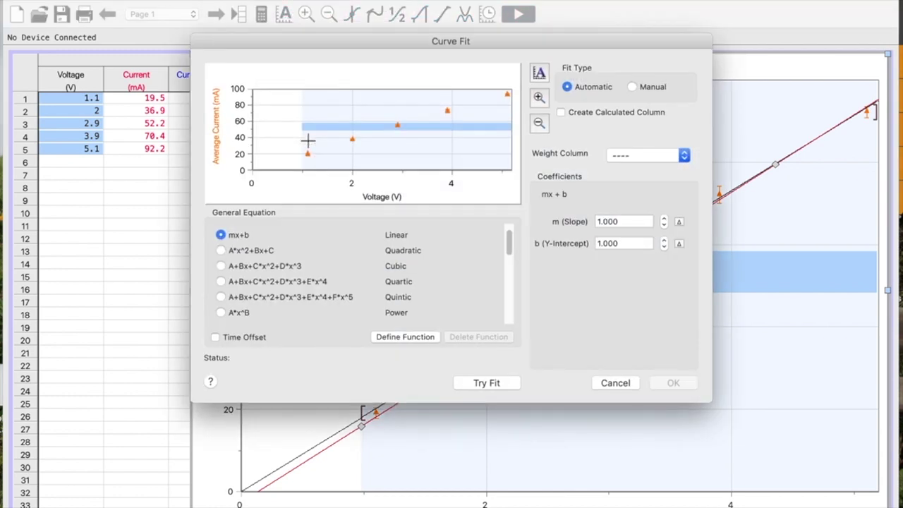
{"action": "left_click", "coordinate": [466, 381]}
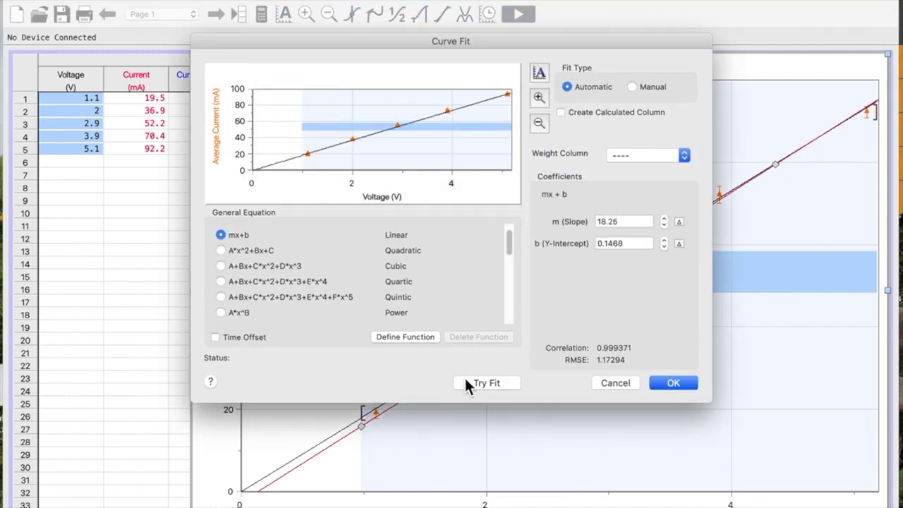
{"action": "left_click", "coordinate": [633, 86]}
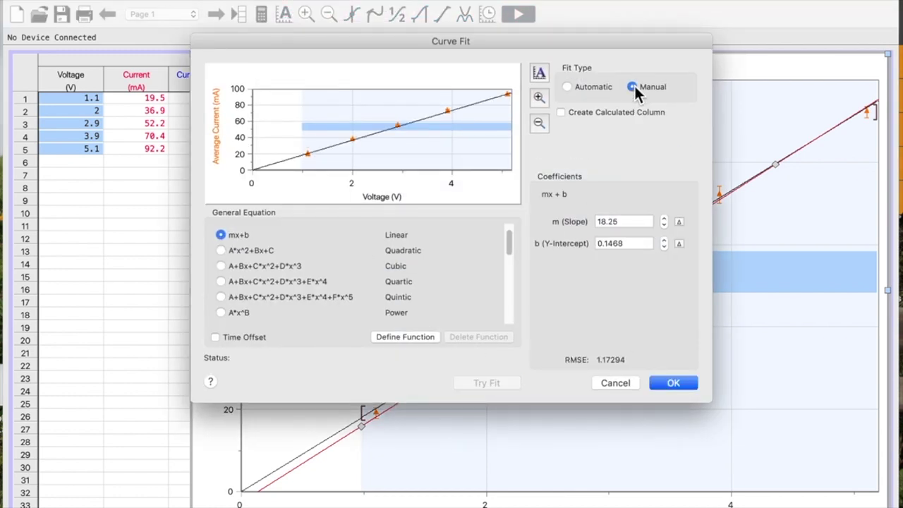
{"action": "left_click", "coordinate": [671, 386]}
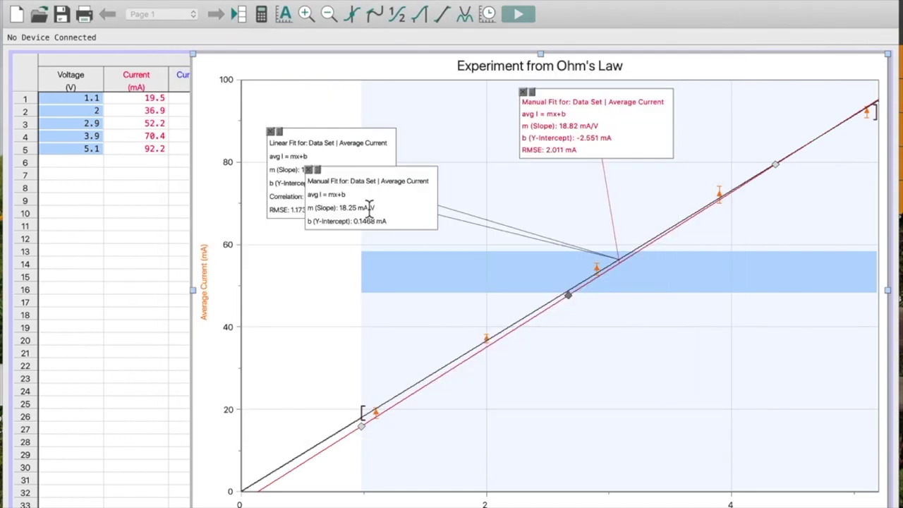
{"action": "left_click_drag", "start_coordinate": [371, 188], "coordinate": [342, 284]}
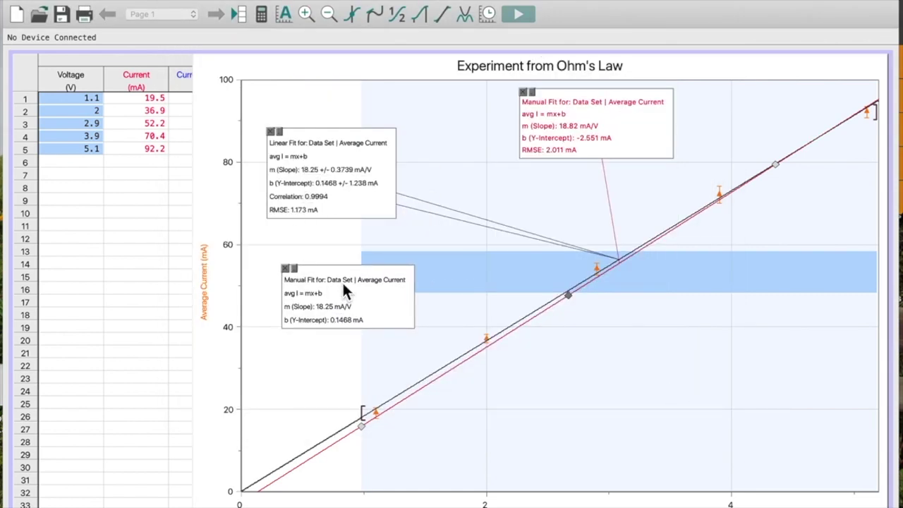
- Colour the new manual fit's text hunter green
{"action": "double_click", "coordinate": [347, 286]}
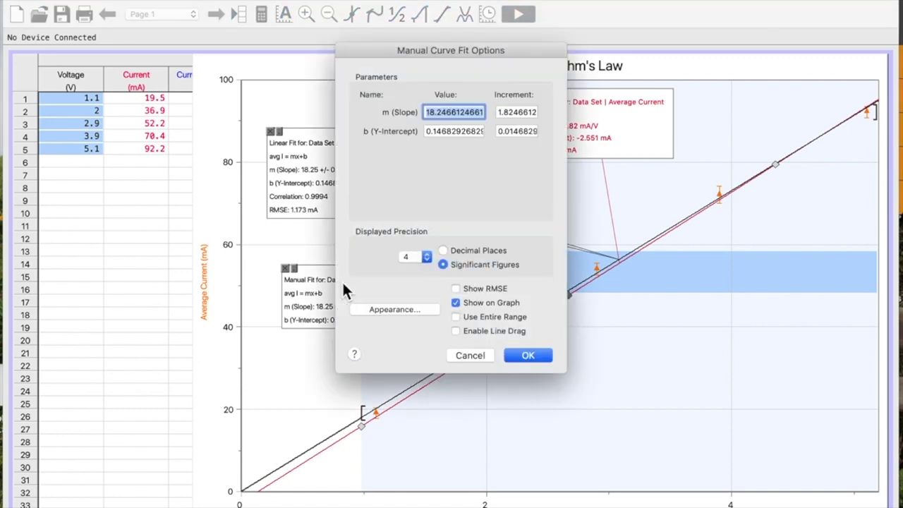
{"action": "left_click", "coordinate": [367, 315]}
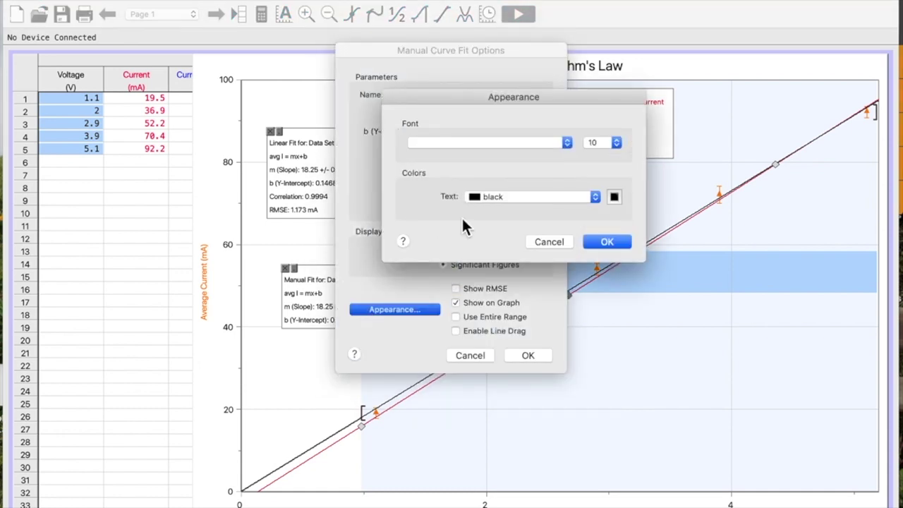
{"action": "left_click", "coordinate": [513, 197]}
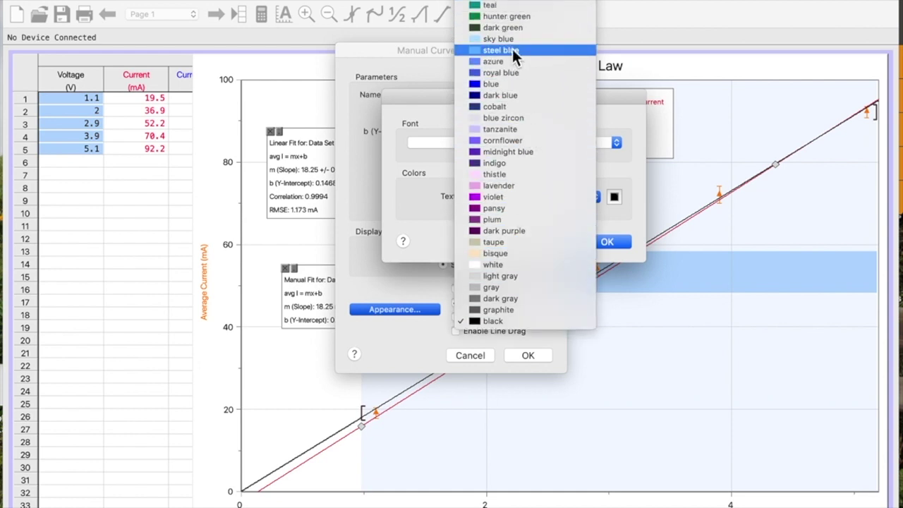
{"action": "left_click", "coordinate": [512, 20]}
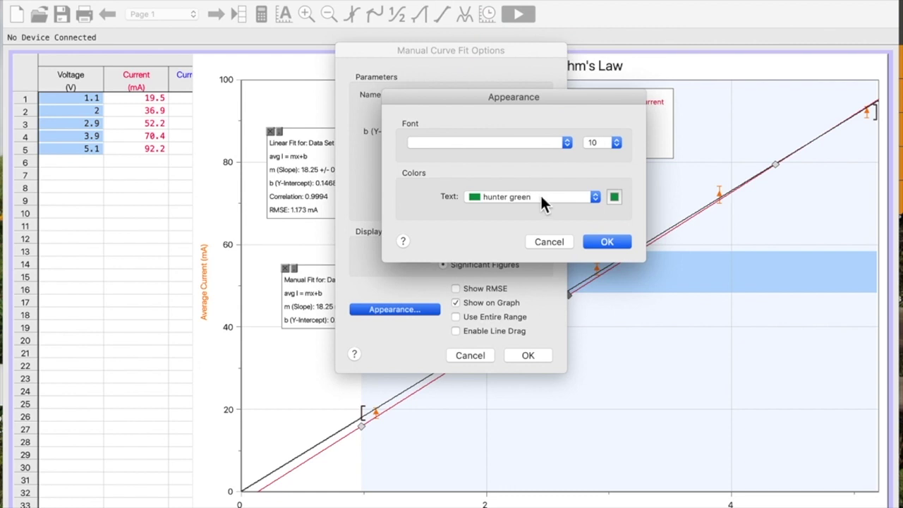
{"action": "left_click", "coordinate": [607, 242]}
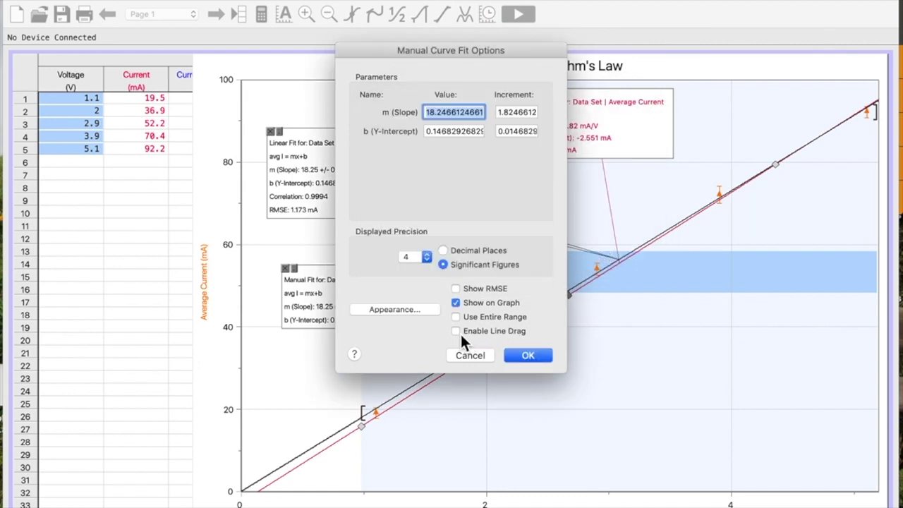
{"action": "left_click", "coordinate": [530, 354]}
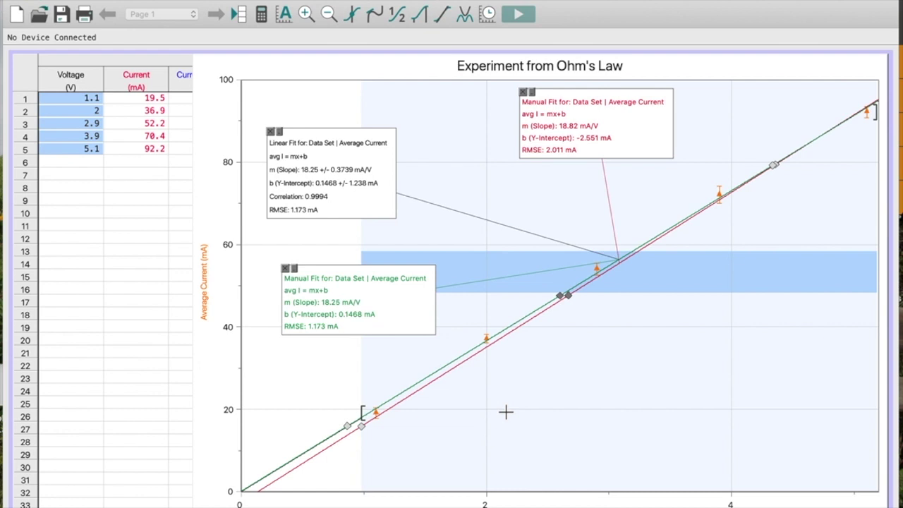
- Drag the fit lines to bracket the data: red steep at 20.53 mA/V, green shallow at 17.81 mA/V
{"action": "left_click", "coordinate": [780, 180]}
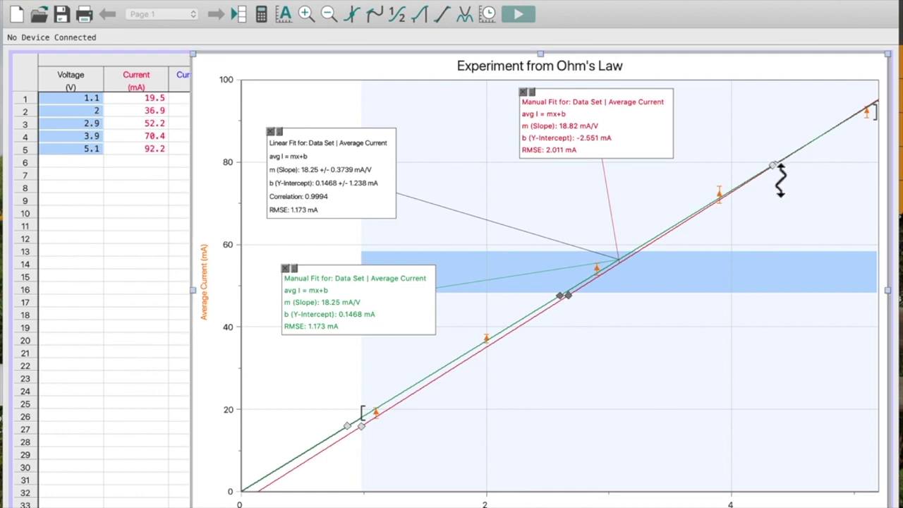
{"action": "left_click_drag", "start_coordinate": [780, 180], "coordinate": [771, 138]}
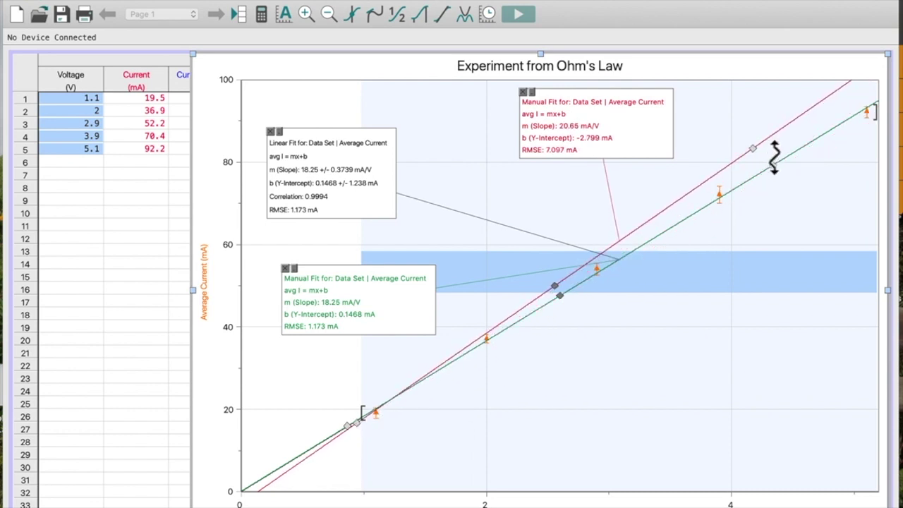
{"action": "left_click_drag", "start_coordinate": [780, 172], "coordinate": [784, 177]}
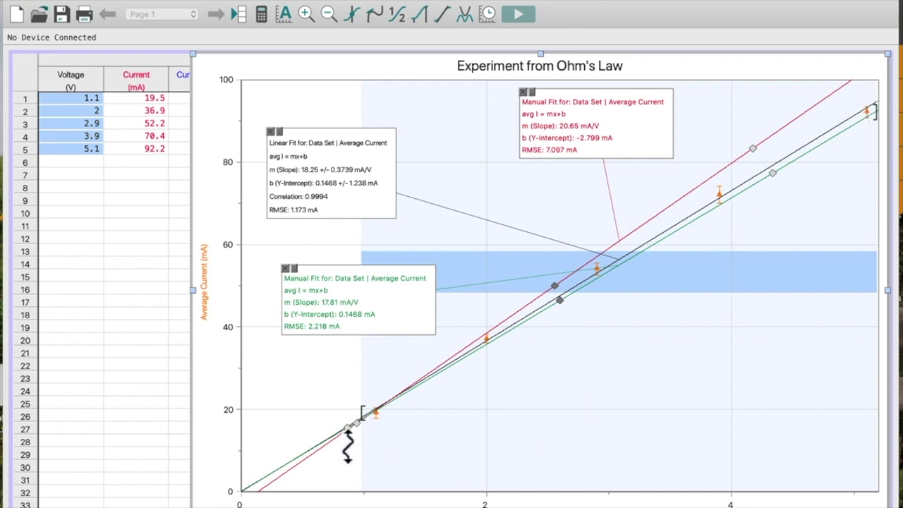
{"action": "left_click_drag", "start_coordinate": [355, 432], "coordinate": [414, 483]}
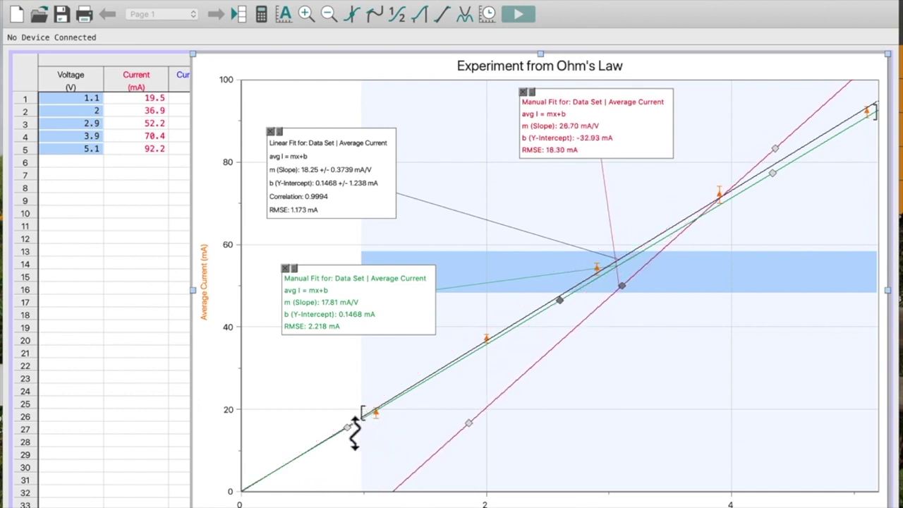
{"action": "left_click_drag", "start_coordinate": [369, 426], "coordinate": [447, 474]}
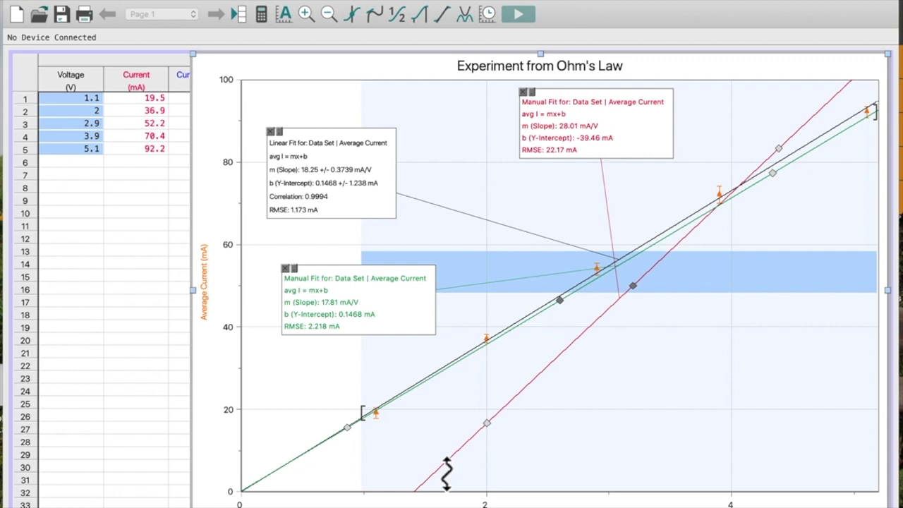
{"action": "left_click_drag", "start_coordinate": [633, 285], "coordinate": [612, 290]}
{"action": "left_click_drag", "start_coordinate": [552, 314], "coordinate": [553, 312]}
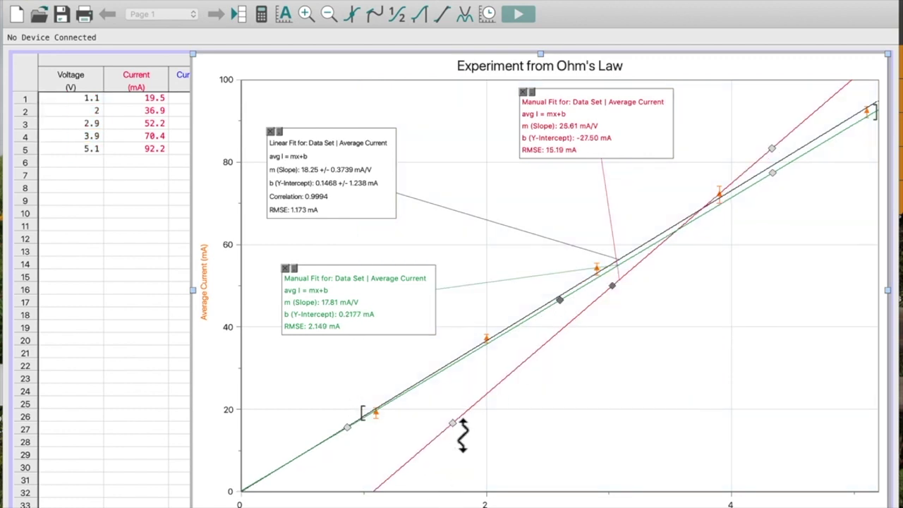
{"action": "left_click_drag", "start_coordinate": [428, 428], "coordinate": [409, 406]}
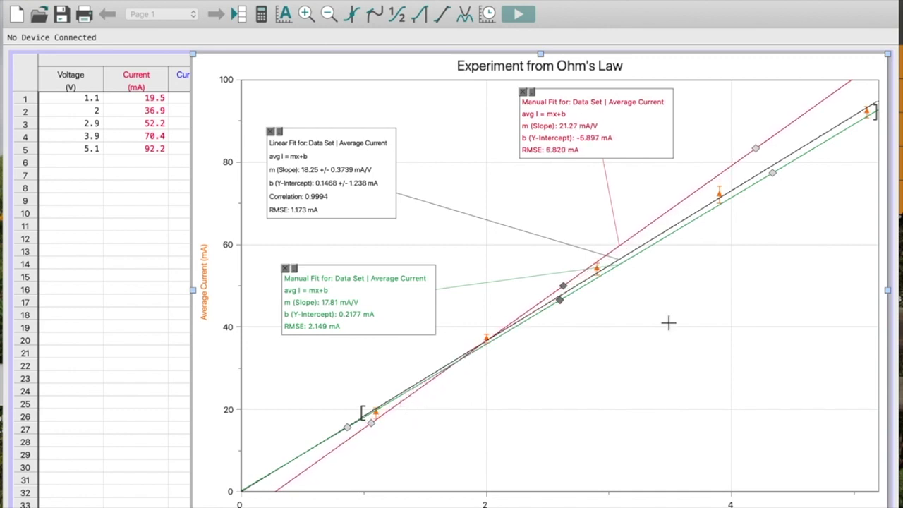
{"action": "left_click_drag", "start_coordinate": [763, 157], "coordinate": [778, 173]}
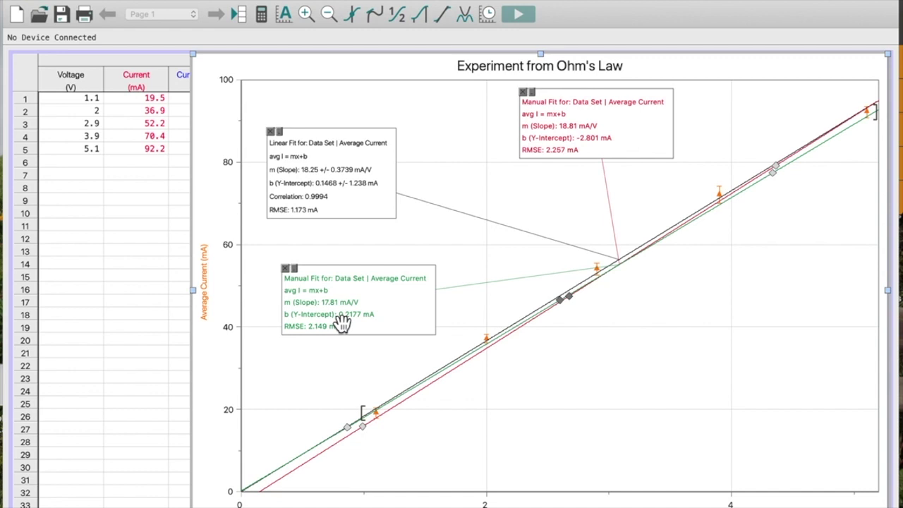
- Insert a graph text box reading 'range = 1', 'uncertainty in gradient = 0.5' and 'gradient 18.3±0.5'
{"action": "left_click", "coordinate": [356, 2]}
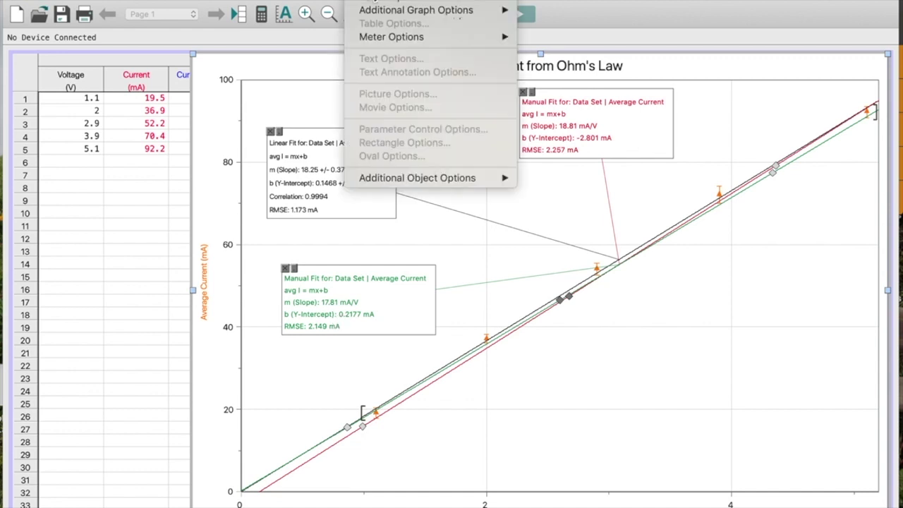
{"action": "mouse_move", "coordinate": [321, 2]}
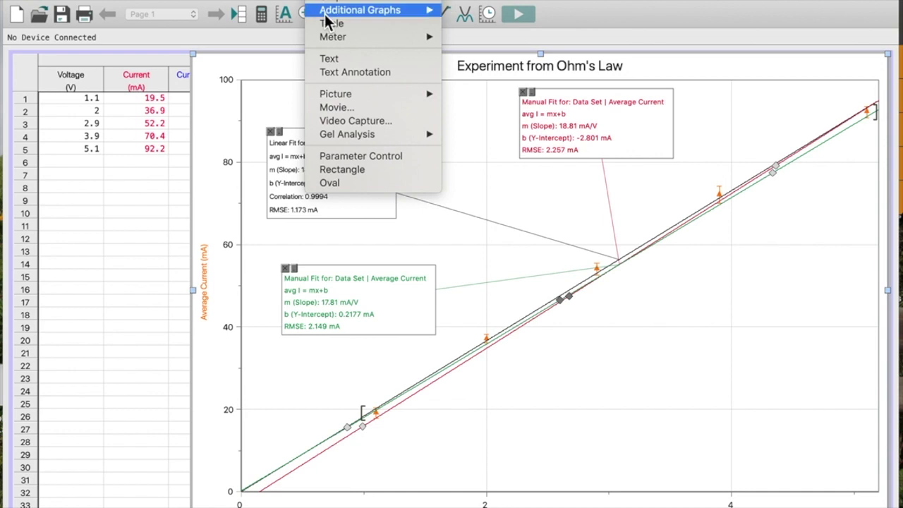
{"action": "left_click", "coordinate": [330, 60]}
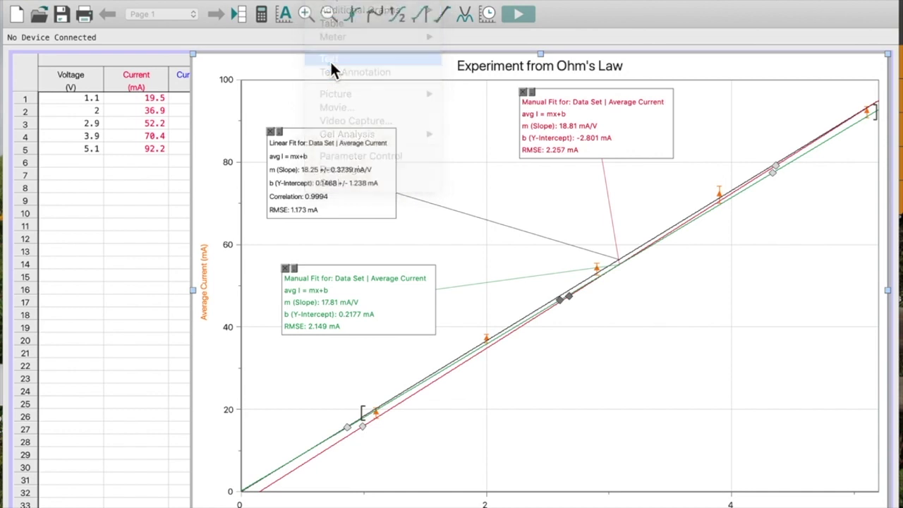
{"action": "type", "text": "range"}
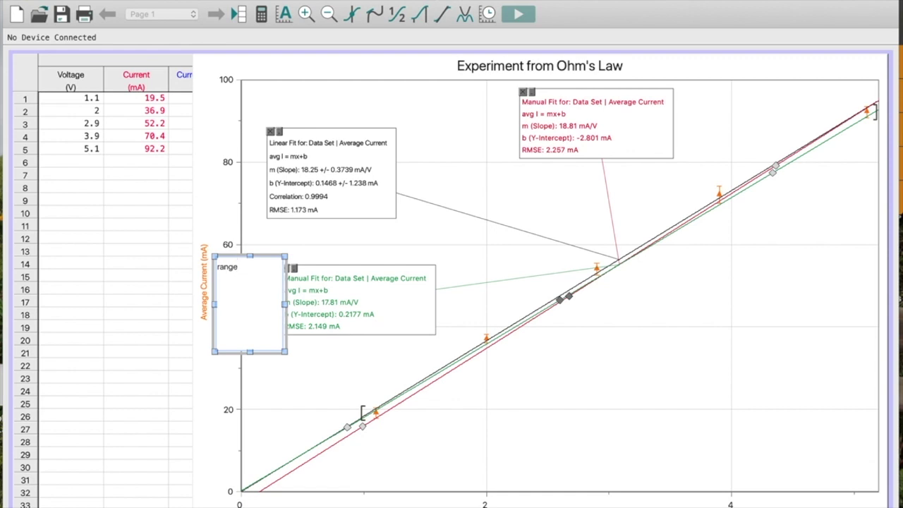
{"action": "type", "text": " = 1"}
{"action": "key", "text": "Return"}
{"action": "type", "text": "uncertainty in gradient ="}
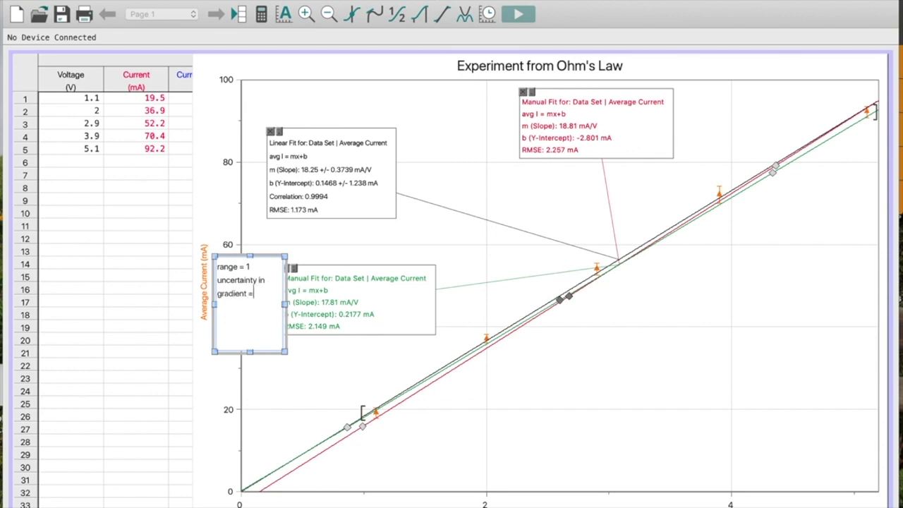
{"action": "type", "text": " 0.5"}
{"action": "key", "text": "Return"}
{"action": "key", "text": "Return"}
{"action": "type", "text": "gradient 18.3"}
{"action": "type", "text": "±"}
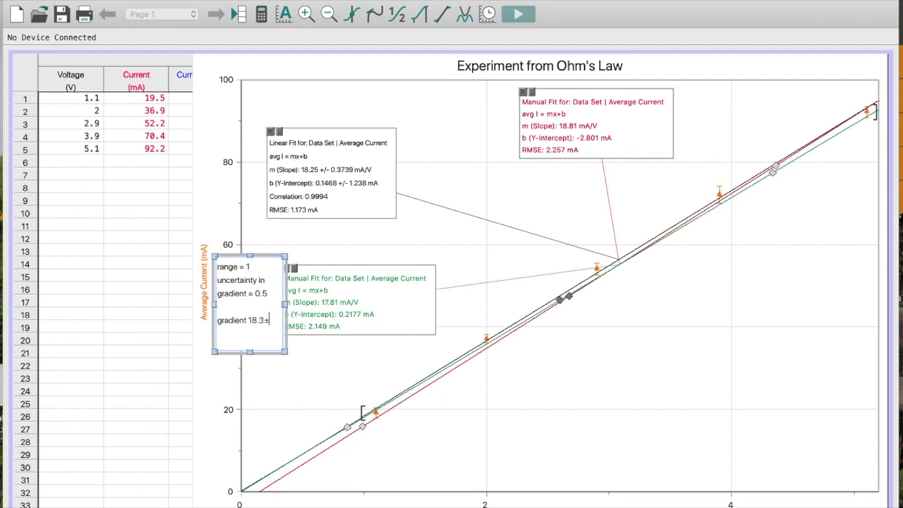
{"action": "type", "text": "0.5"}
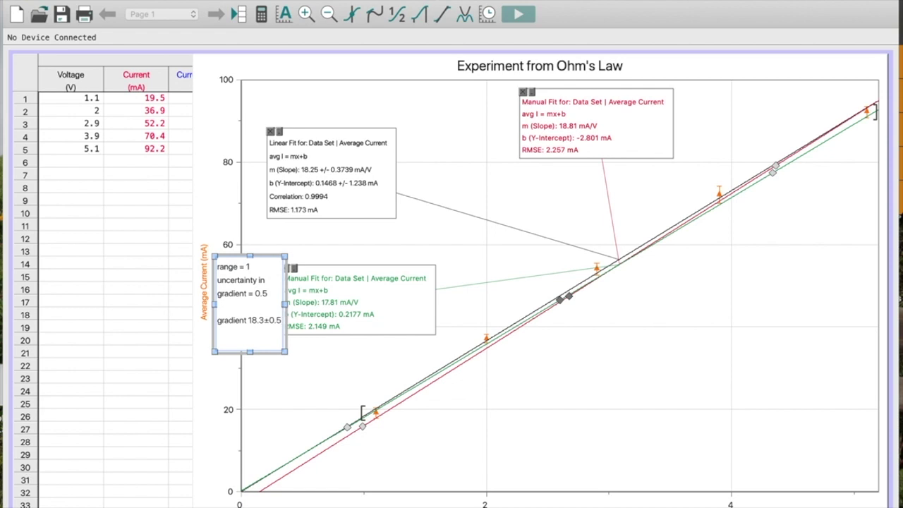